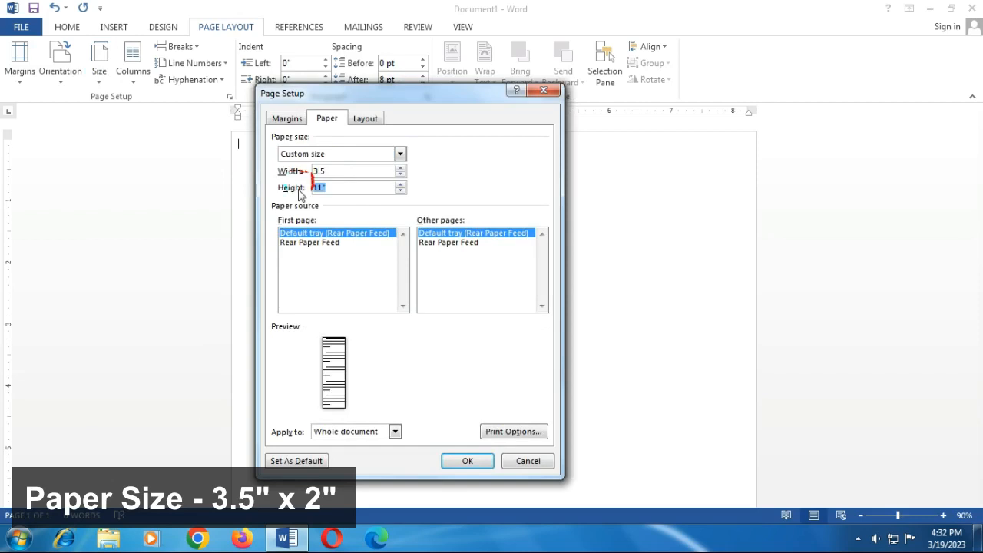
Step: Confirm the custom 3.5 by 2 inch business-card paper size
left_click(475, 464)
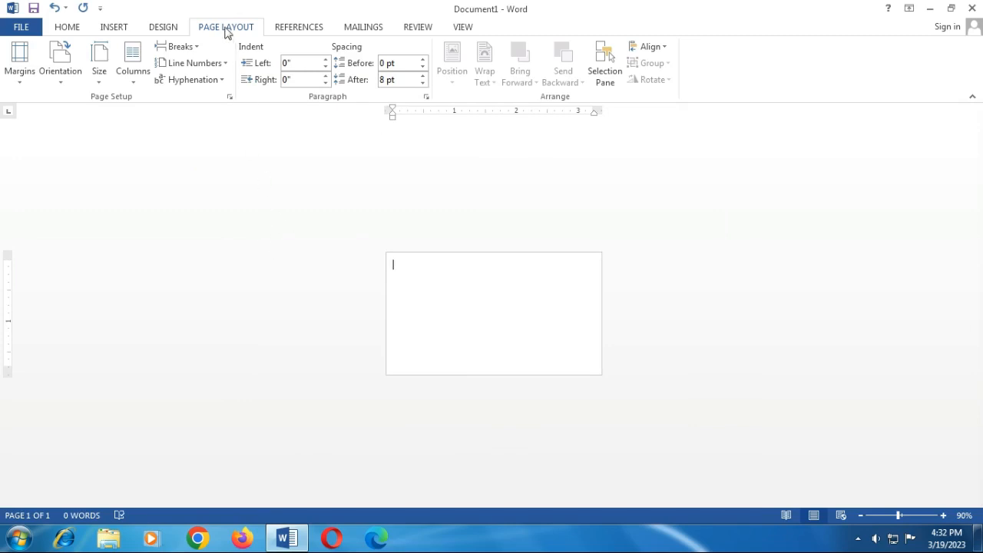
Step: Insert a page break for a second card page, zoom in, and return to page 1
left_click(174, 48)
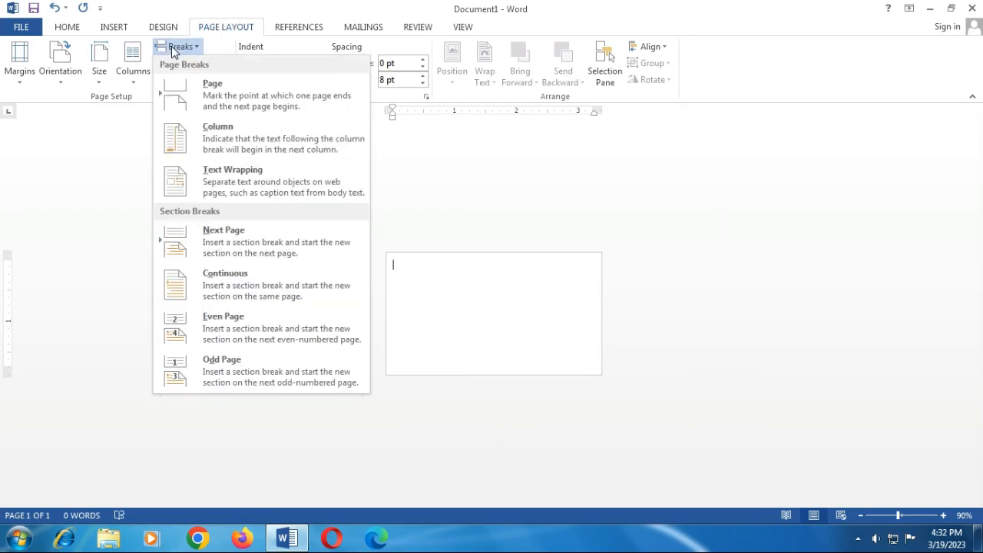
left_click(221, 89)
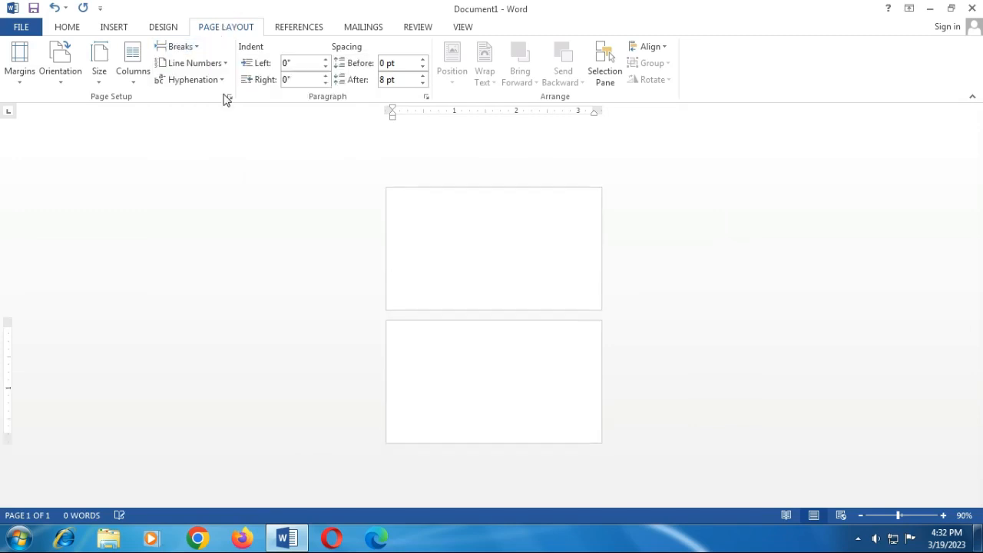
left_click(943, 516)
left_click(942, 515)
left_click(943, 515)
left_click(943, 515)
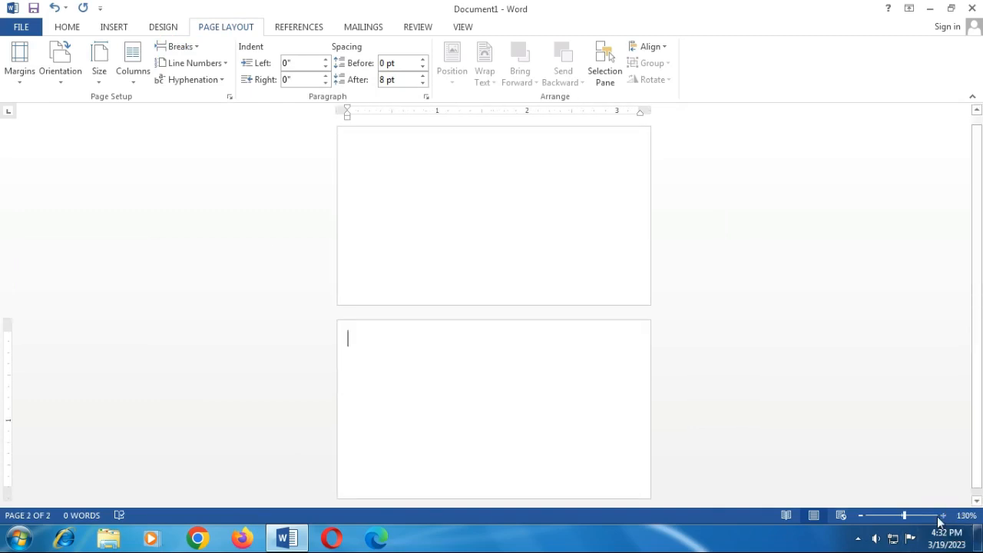
left_click(362, 203)
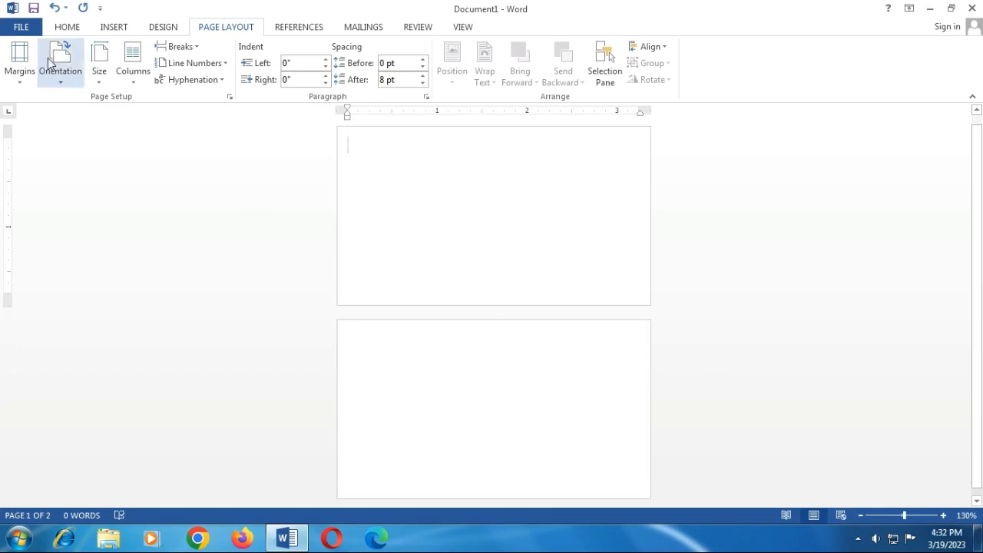
left_click(108, 26)
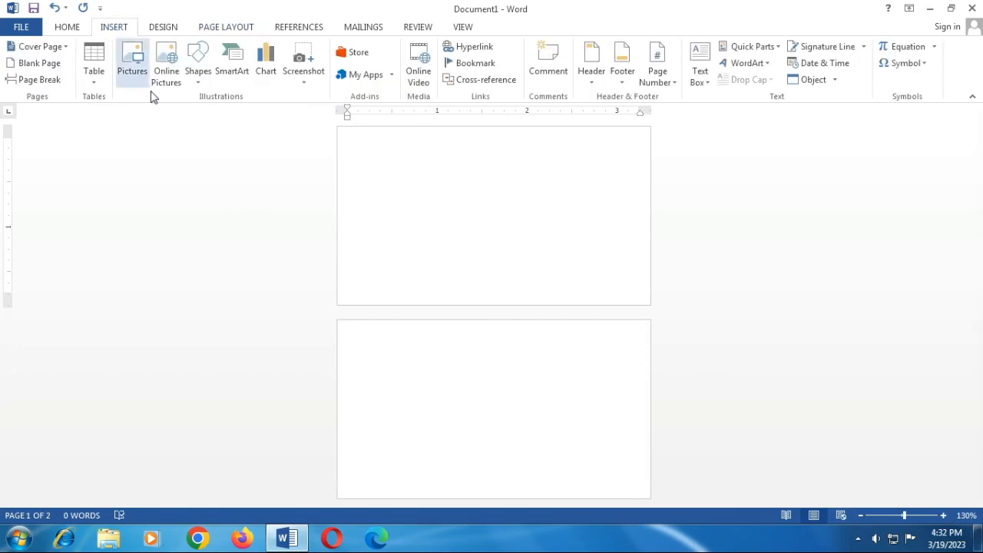
Step: Draw a diamond at the card's top-left margin and enlarge it to about 0.95 inch
left_click(196, 83)
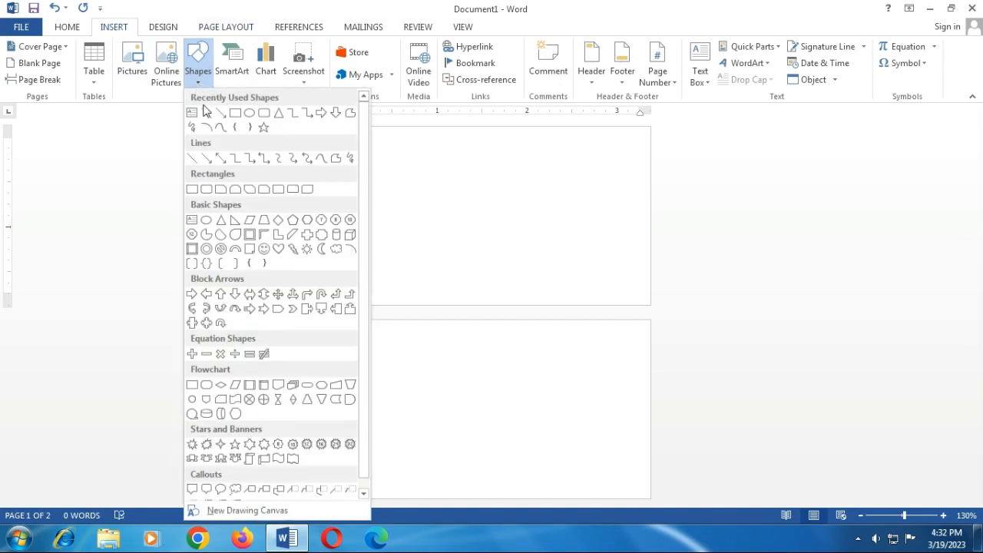
left_click(278, 221)
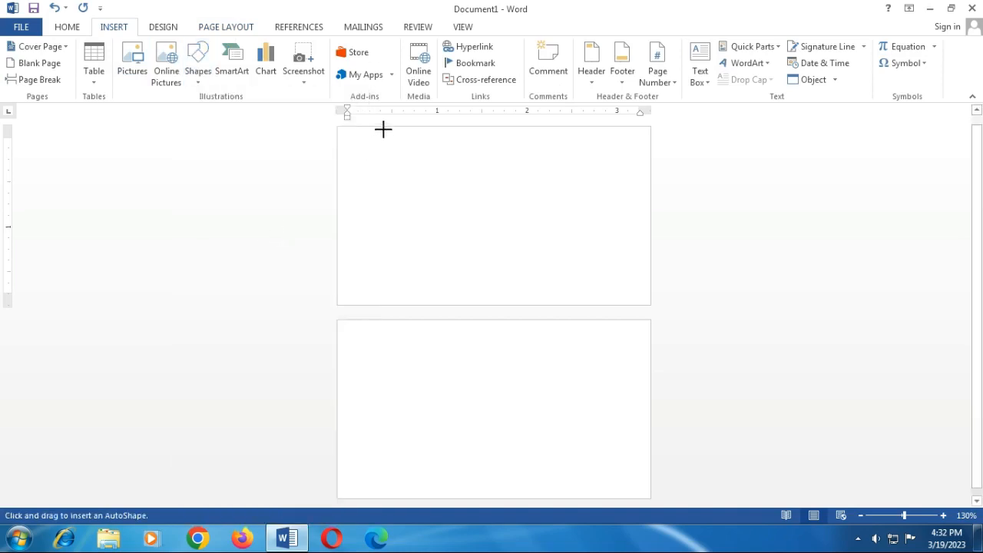
left_click_drag(384, 129, 434, 222)
mouse_move(414, 178)
left_mouse_down()
mouse_move(378, 178)
mouse_move(391, 176)
left_mouse_up()
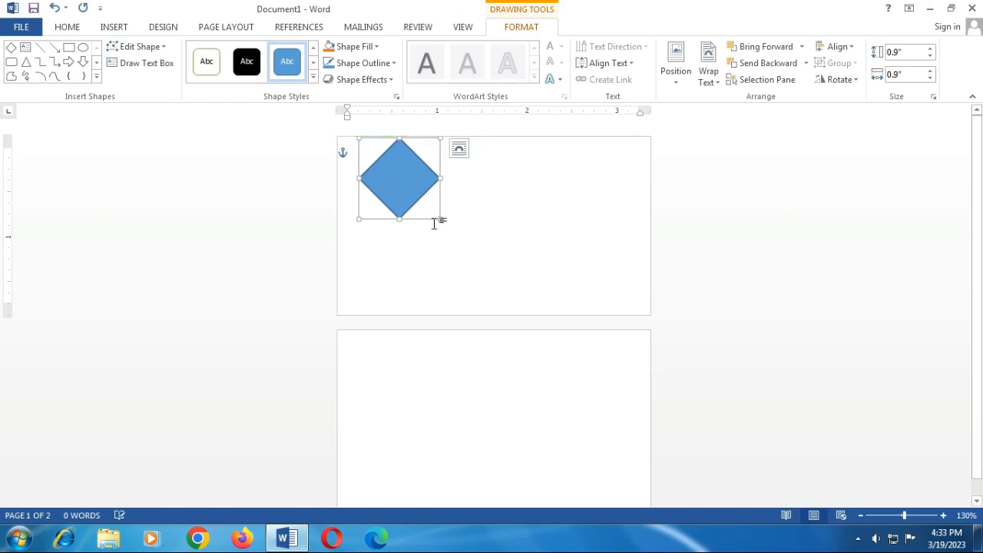
left_click_drag(440, 219, 446, 224)
left_click(423, 259)
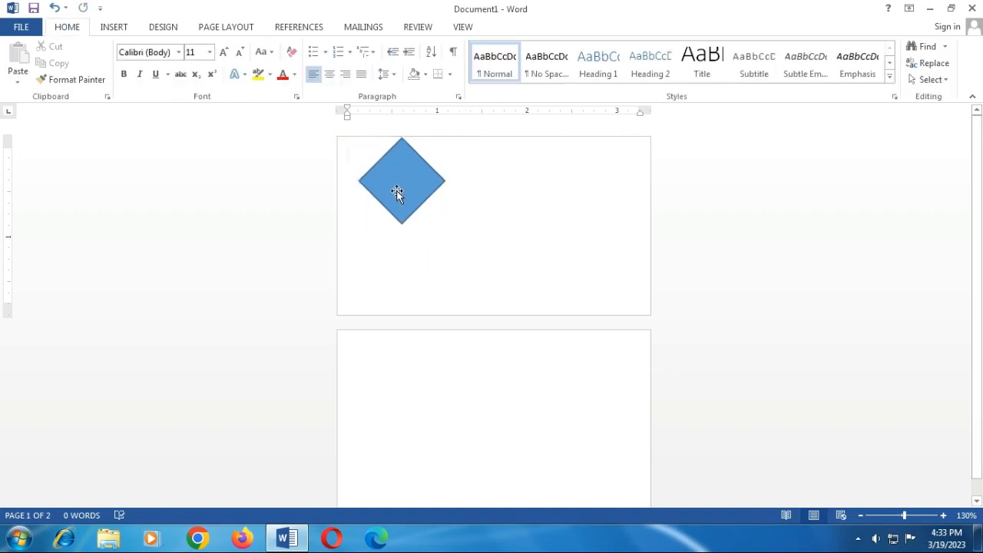
left_click(396, 190)
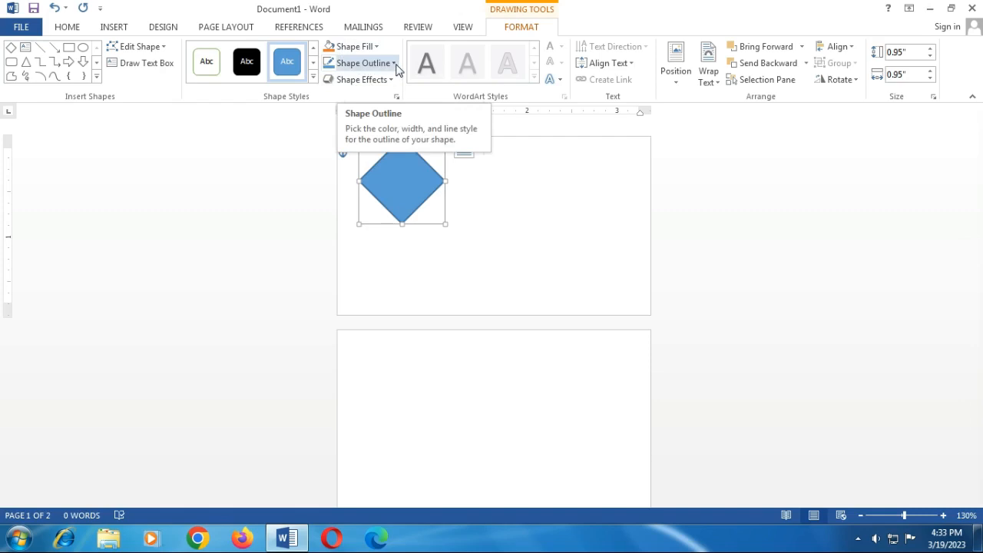
Step: Remove the diamond's outline
left_click(394, 64)
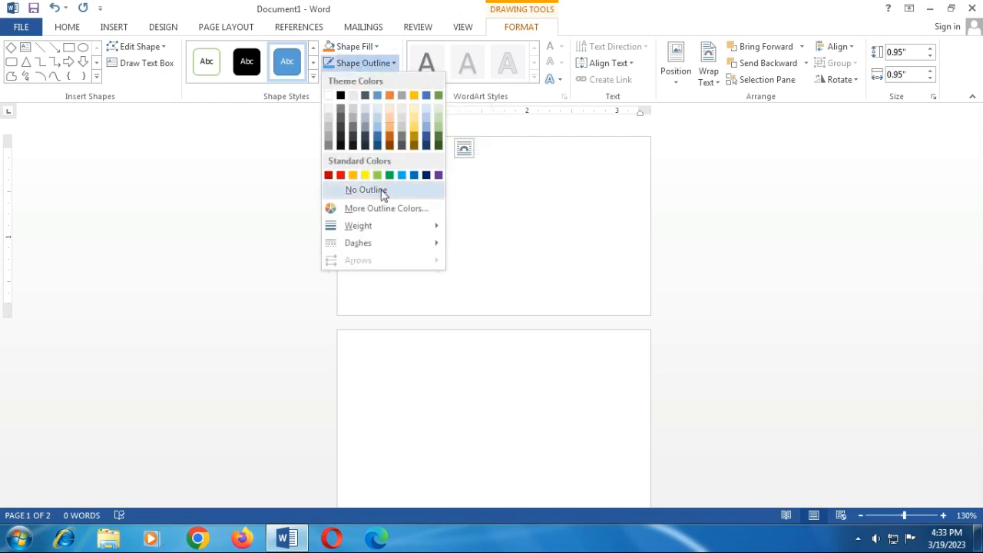
left_click(407, 197)
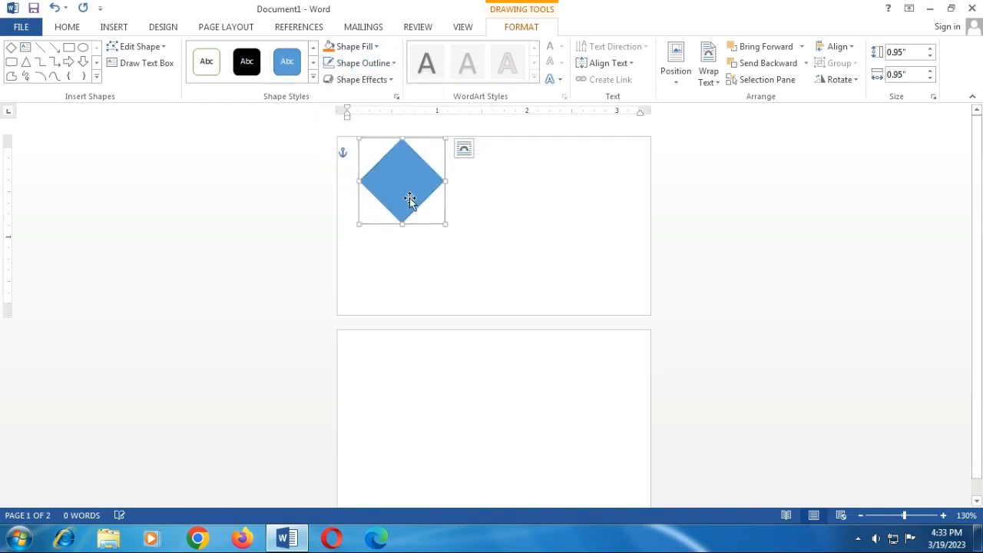
left_click(456, 213)
left_click(399, 197)
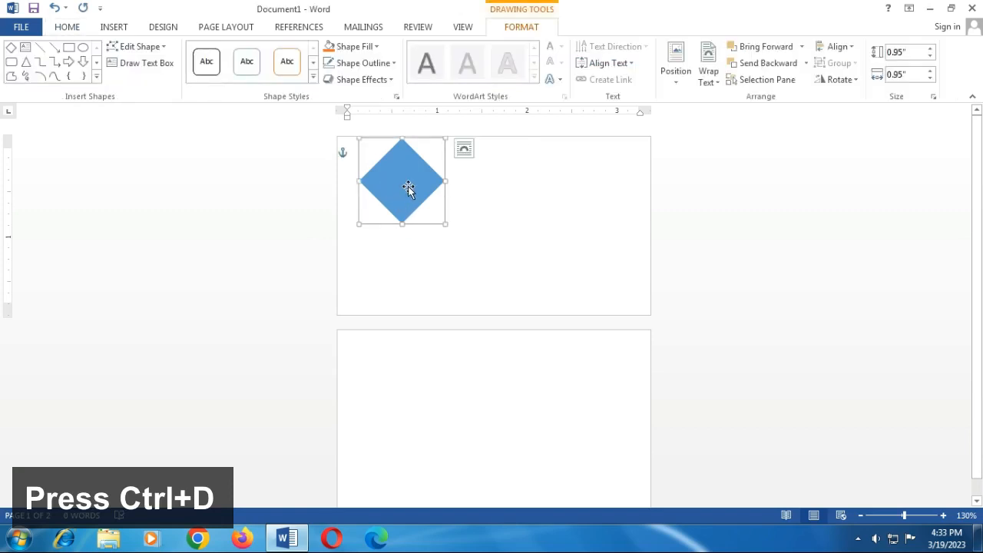
Step: Duplicate the diamond with Ctrl+D and place the copy directly below the original
key("Up")
key("Up")
left_click(432, 209)
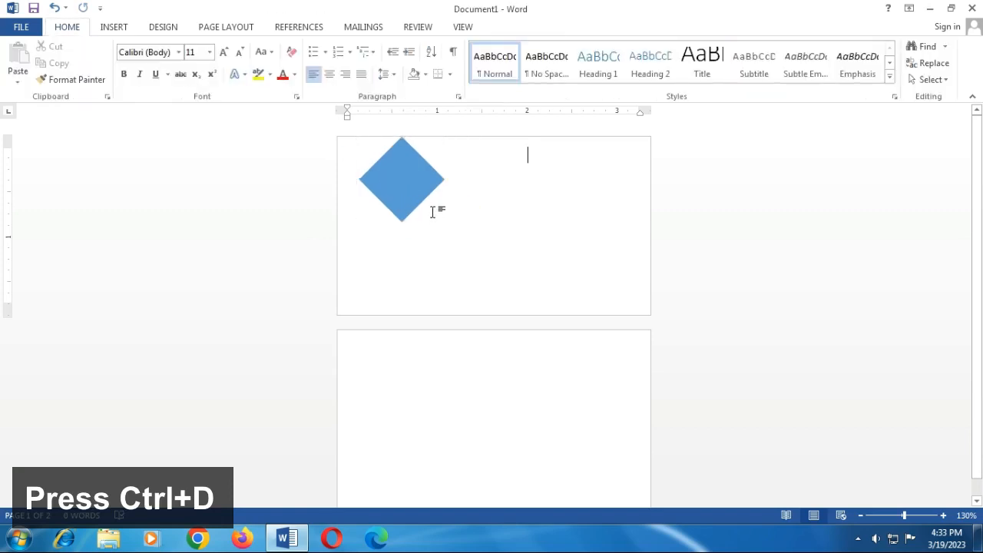
left_click(402, 185)
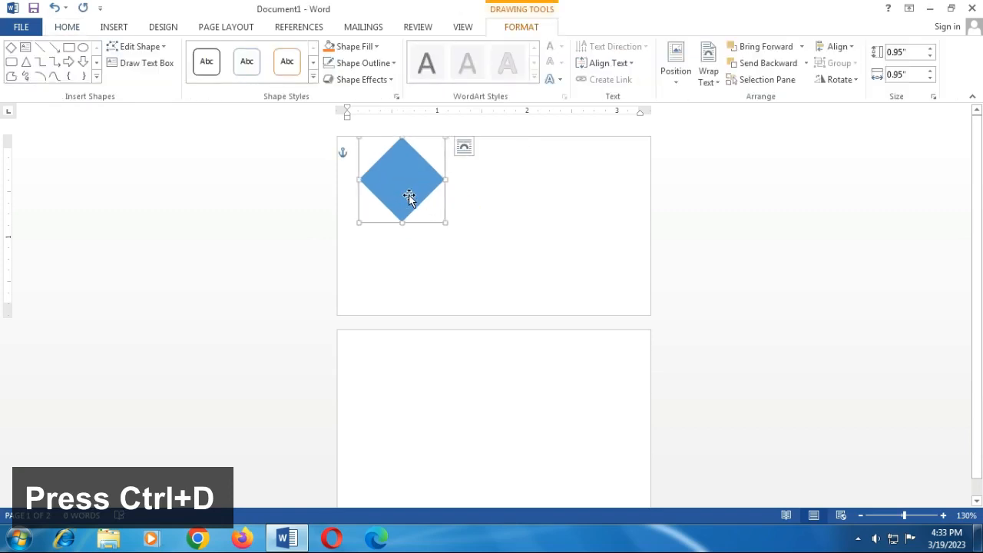
key("ctrl+d")
left_click_drag(413, 198, 398, 263)
key("Up")
key("Up")
key("Up")
key("Up")
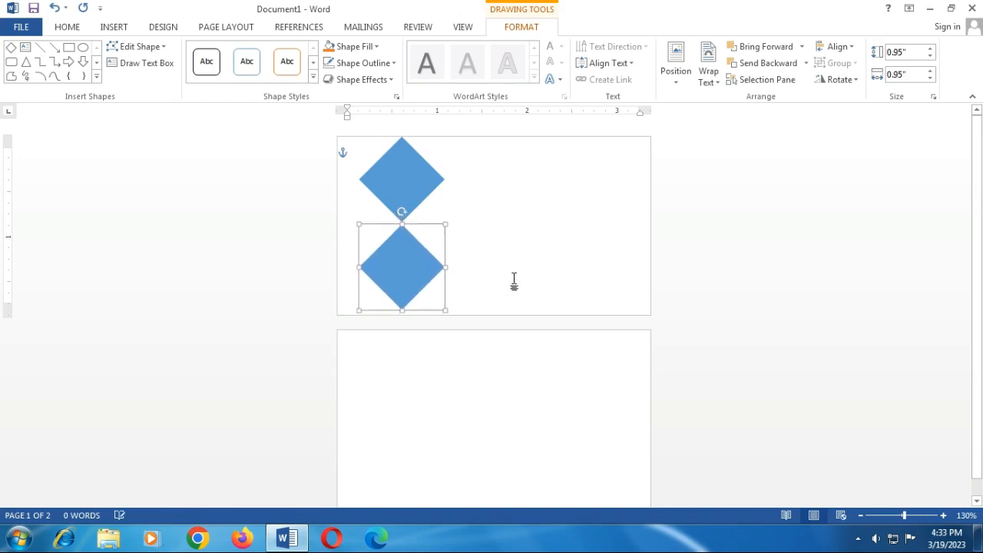
left_click(503, 262)
left_click(405, 266)
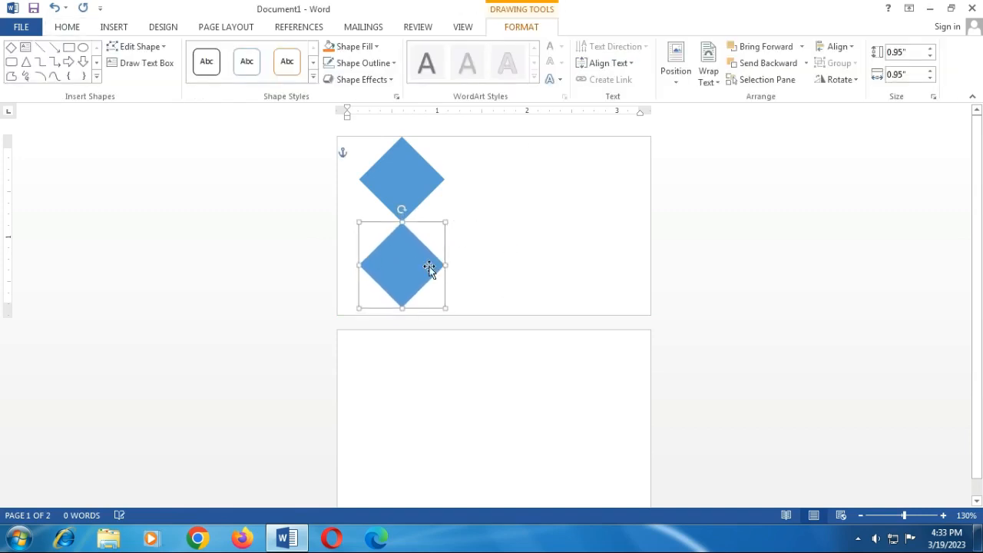
left_click(467, 271)
left_click(406, 268)
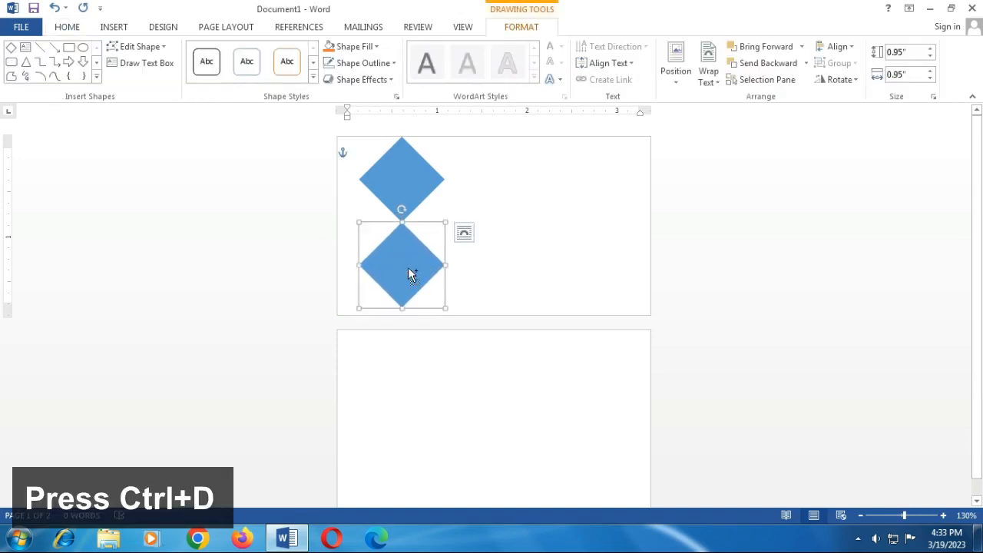
Step: Add a third diamond to the left, overlapping the other two to form a chevron
key("ctrl+d")
left_click_drag(408, 271, 352, 216)
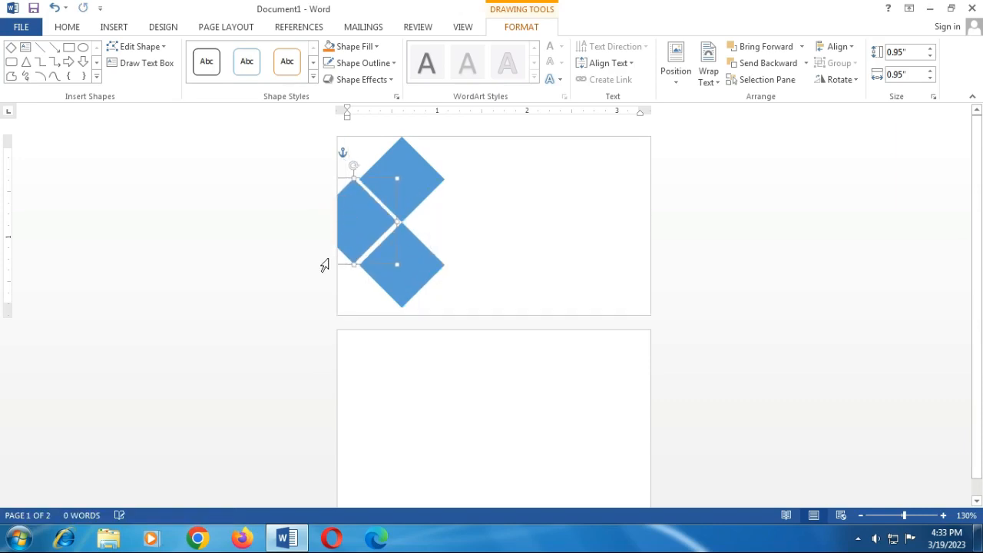
key("ctrl+Right")
key("ctrl+Right")
key("ctrl+Right")
key("ctrl+Right")
key("ctrl+Right")
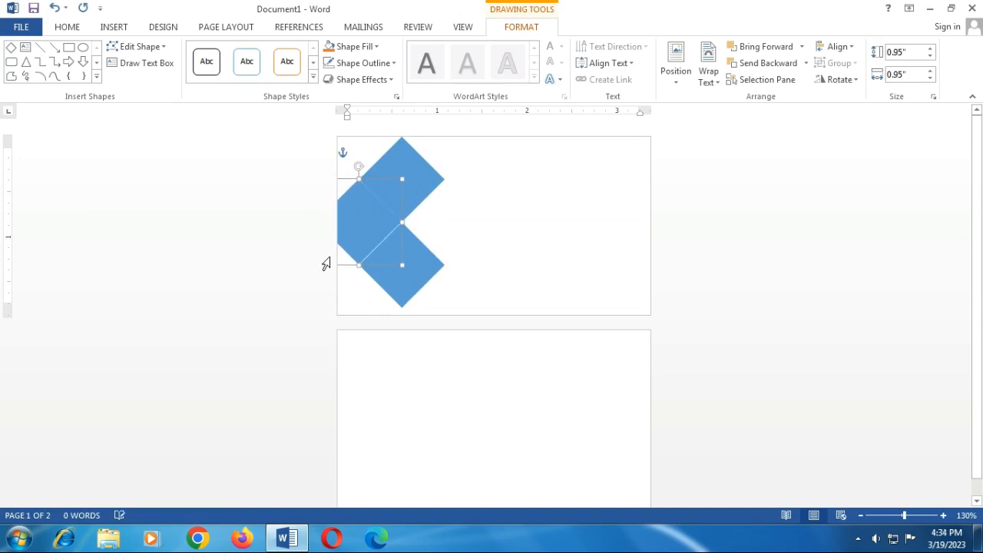
key("ctrl+Right")
key("ctrl+Right")
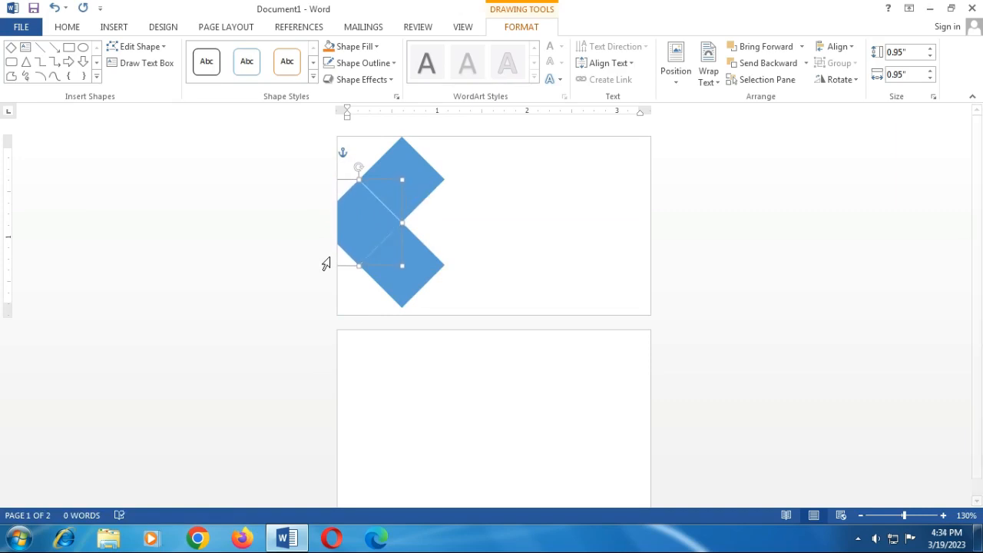
left_click(364, 232)
left_click(461, 241)
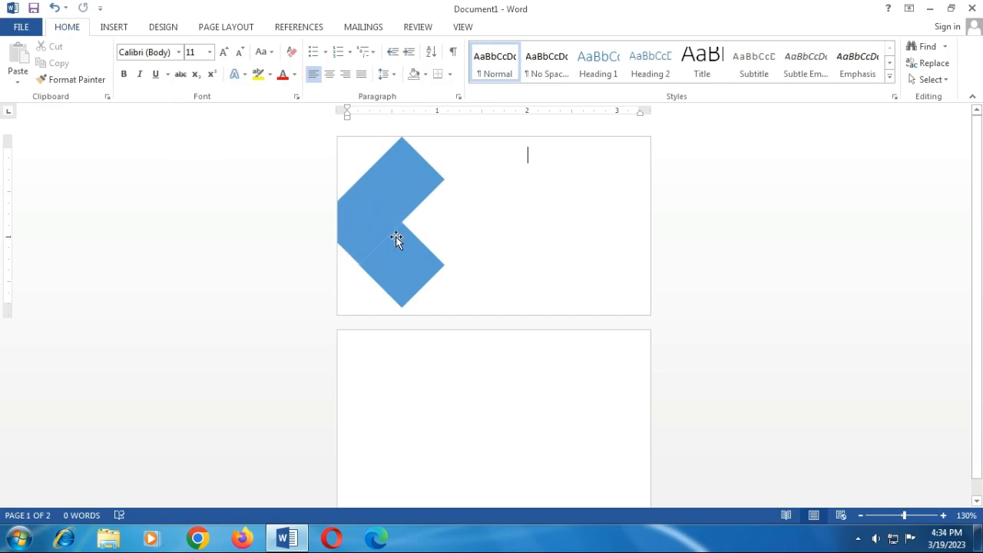
left_click(405, 198)
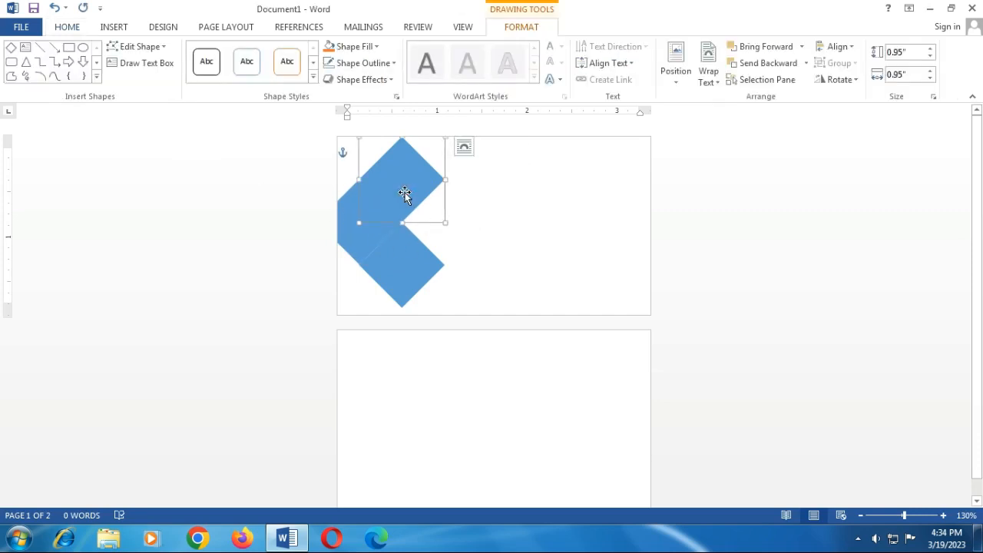
Step: Give the top diamond a custom green fill of RGB 146, 208, 80
left_click(375, 47)
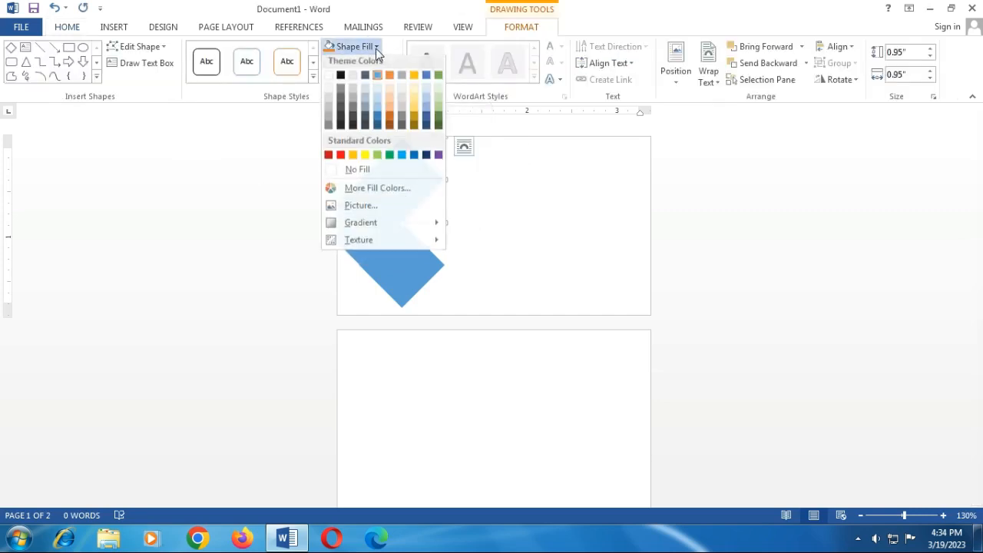
left_click(375, 192)
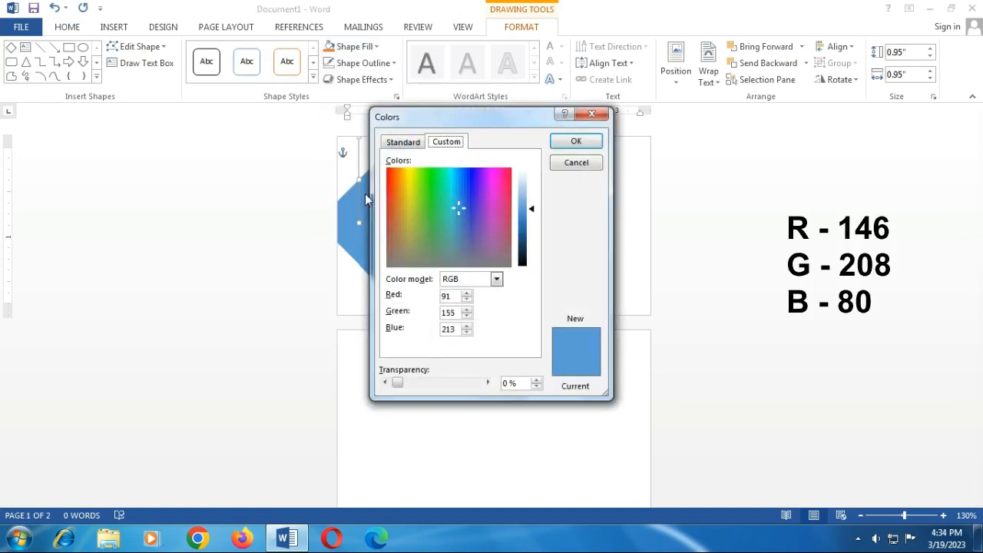
double_click(447, 296)
type("146")
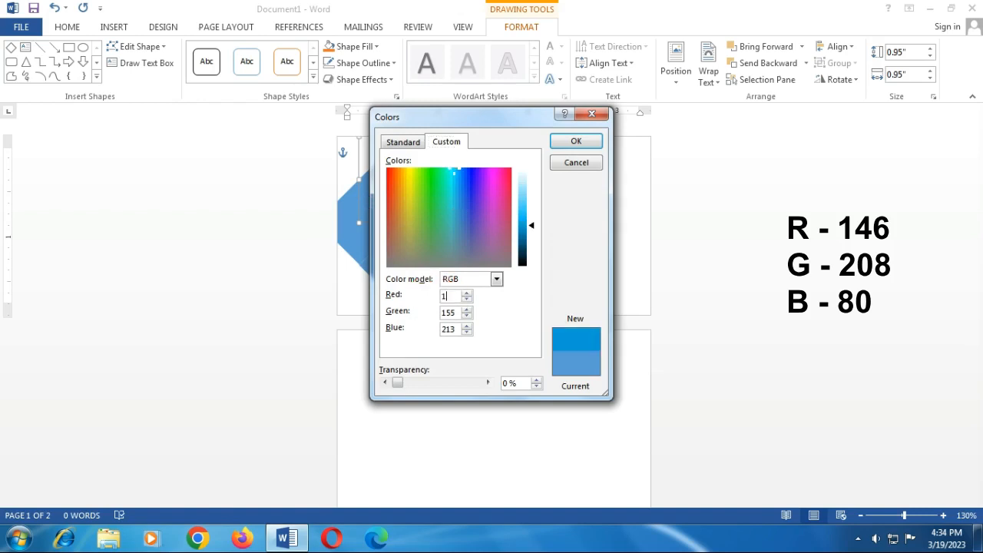
double_click(453, 312)
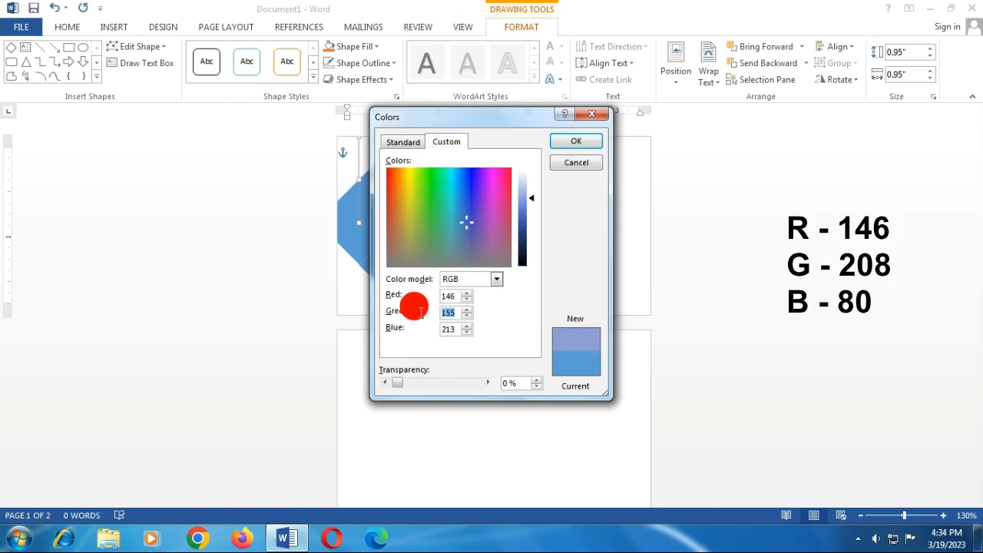
type("208")
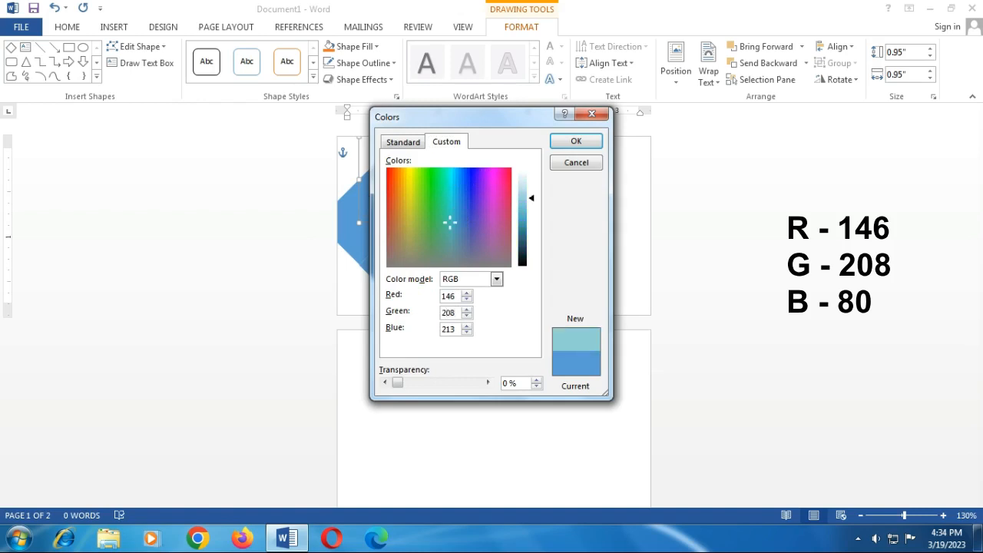
double_click(450, 329)
type("80")
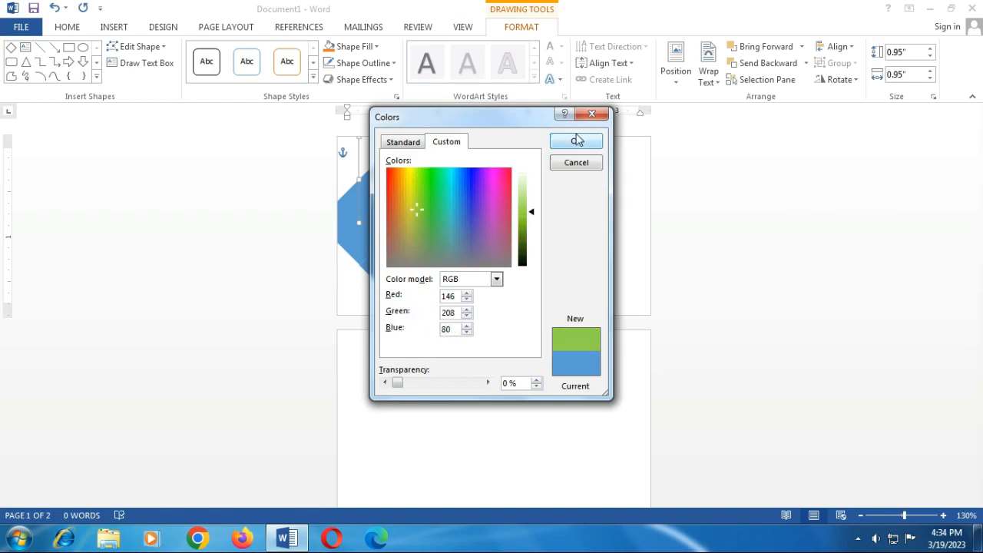
left_click(576, 143)
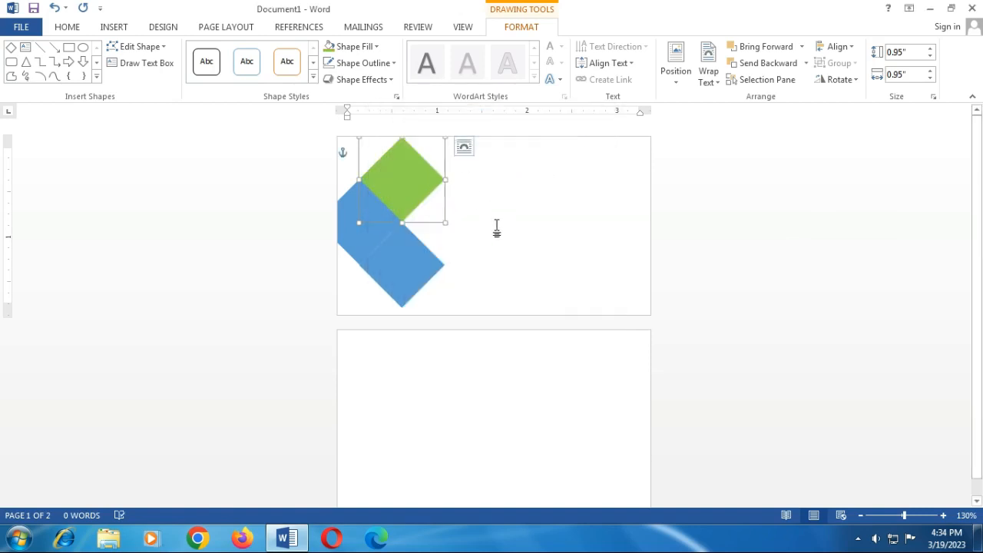
left_click(495, 225)
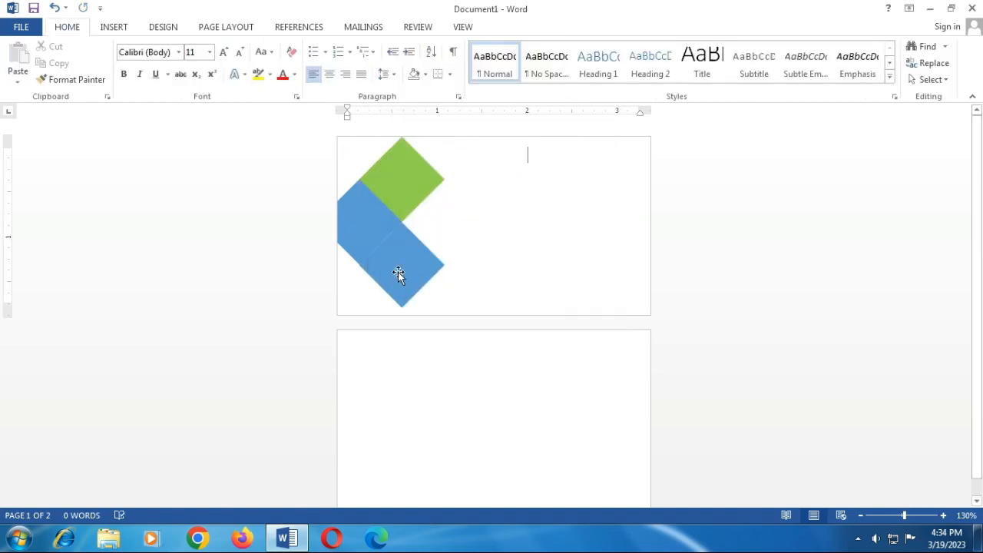
left_click(357, 224)
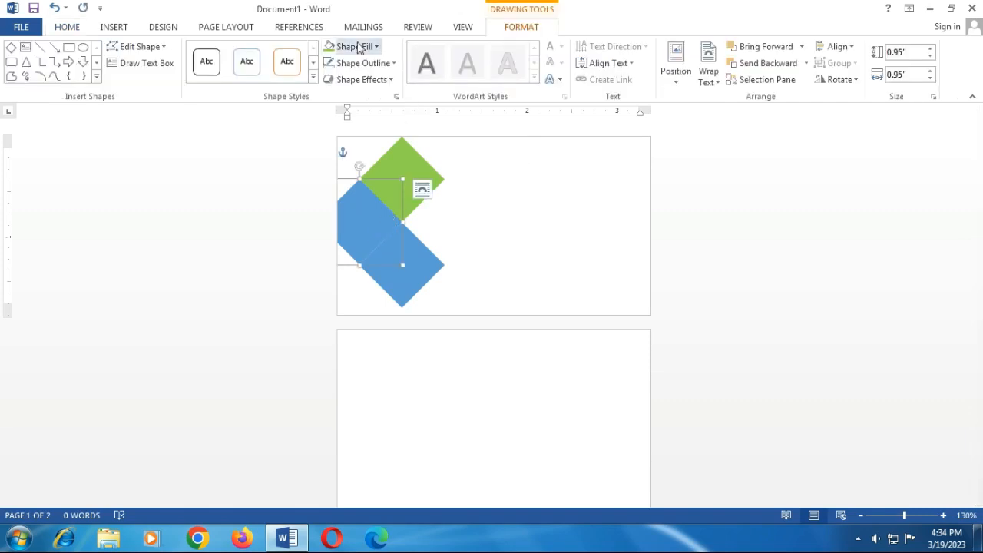
Step: Give the left diamond a custom bright blue fill of RGB 0, 176, 240
left_click(374, 47)
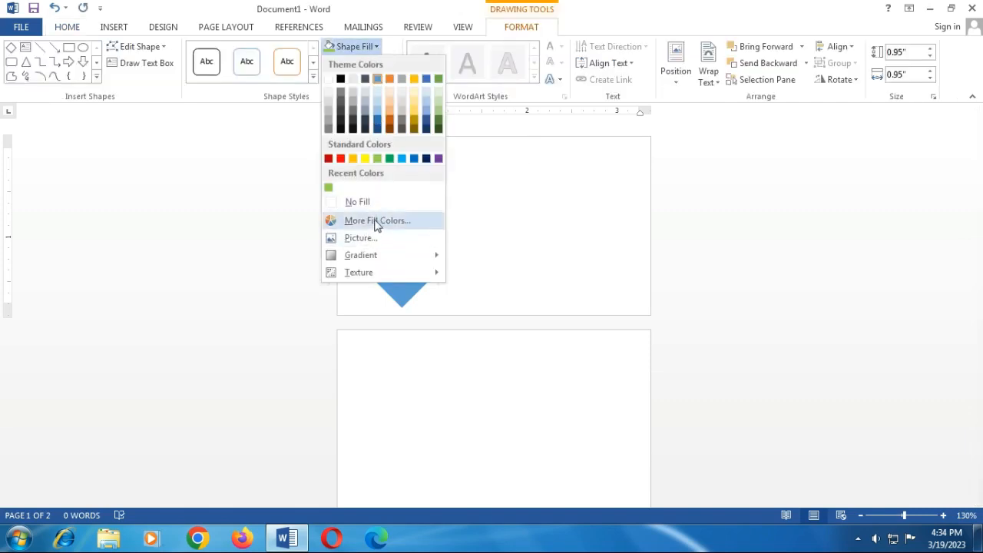
left_click(376, 221)
left_click_drag(453, 298, 441, 331)
type("0")
type("176")
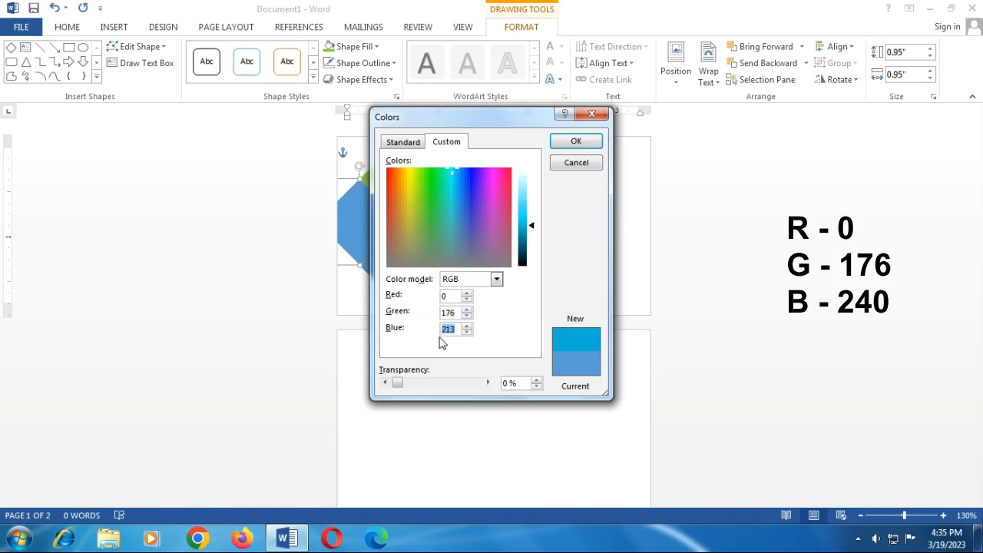
type("240")
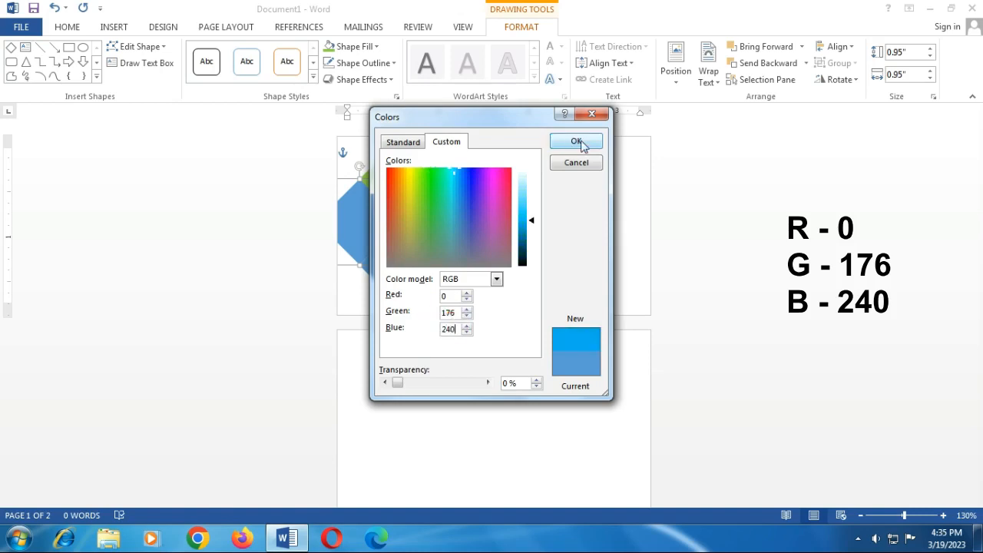
left_click(588, 144)
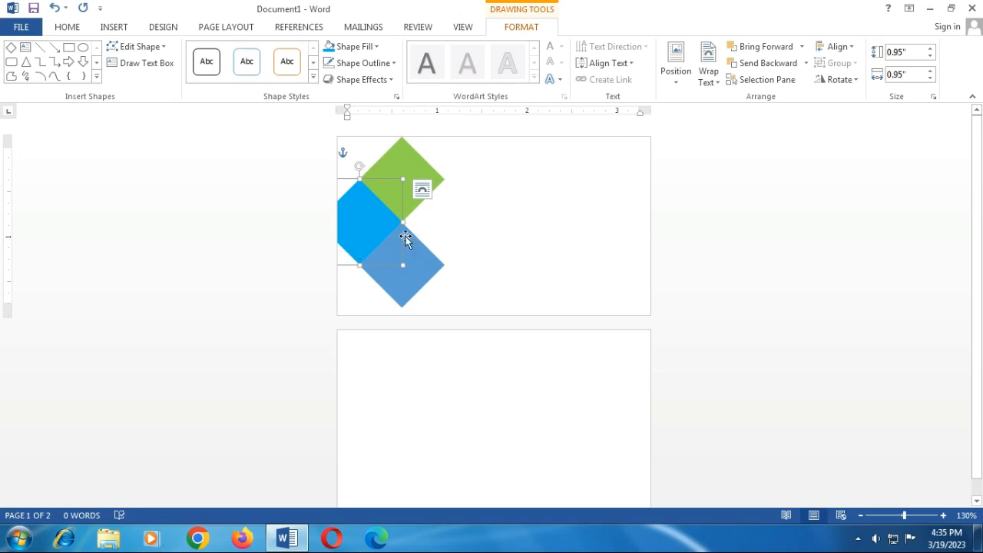
left_click(459, 247)
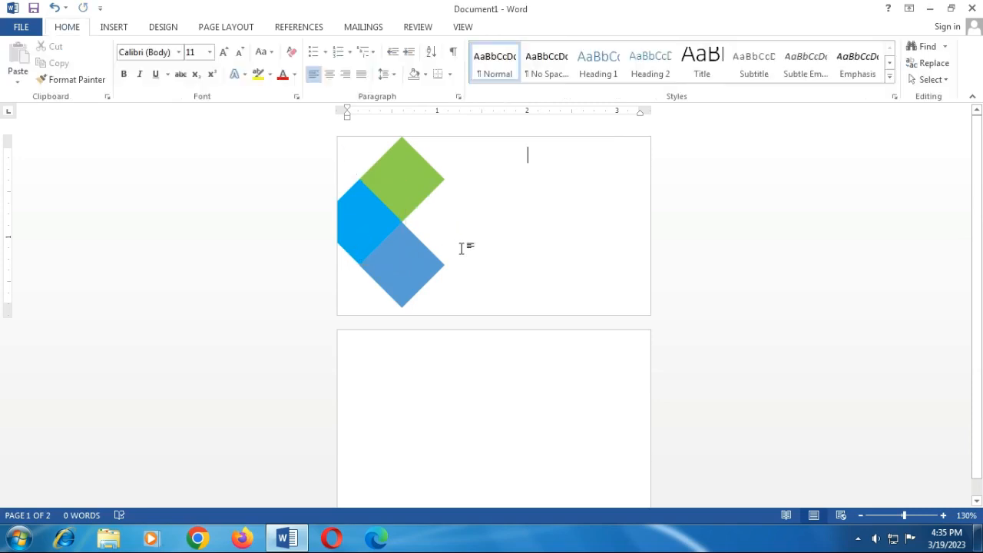
Step: Give the bottom diamond a custom light aqua fill of RGB 117, 235, 247
left_click(411, 274)
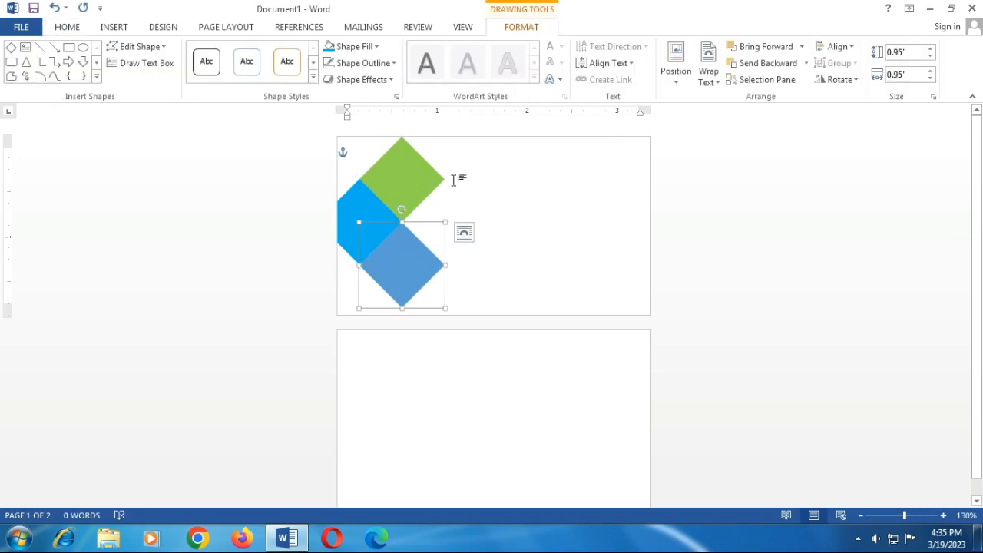
left_click(367, 48)
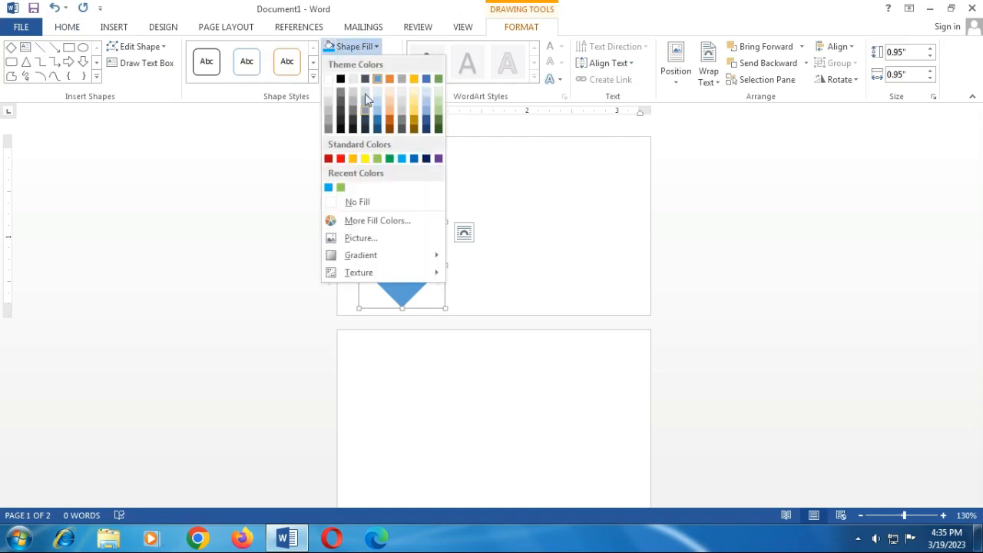
left_click(370, 221)
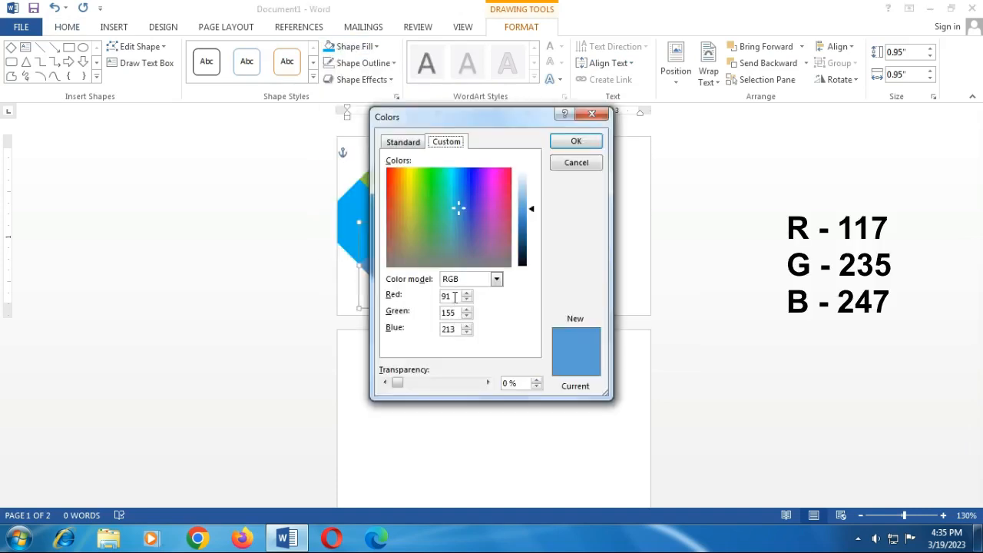
left_click_drag(453, 297, 427, 298)
type("117")
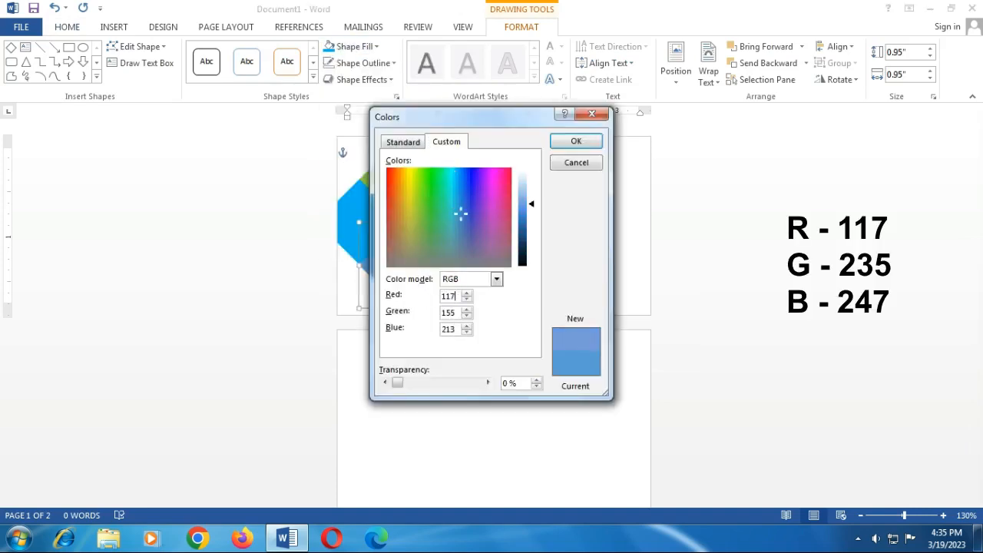
left_click_drag(458, 315, 405, 312)
type("235")
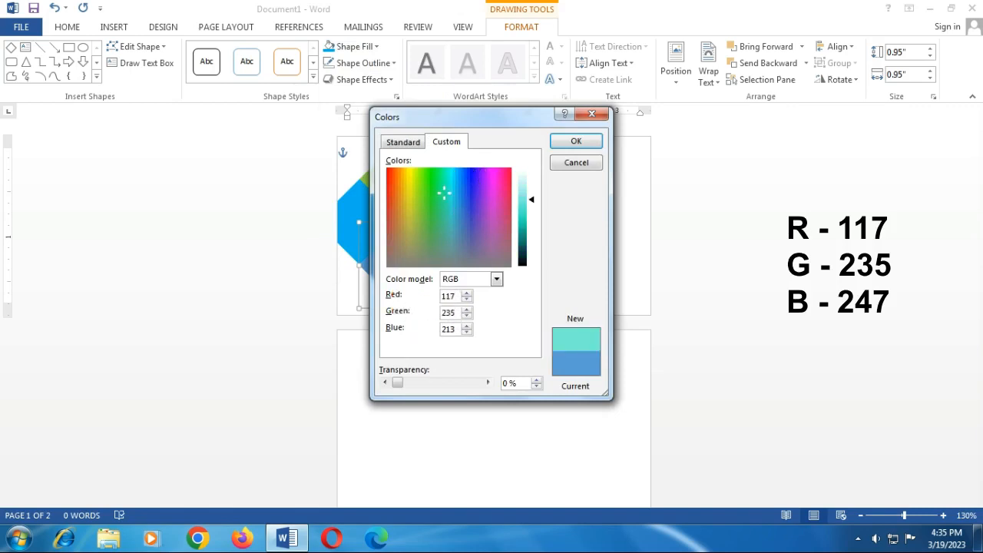
left_click_drag(457, 328, 425, 329)
type("247")
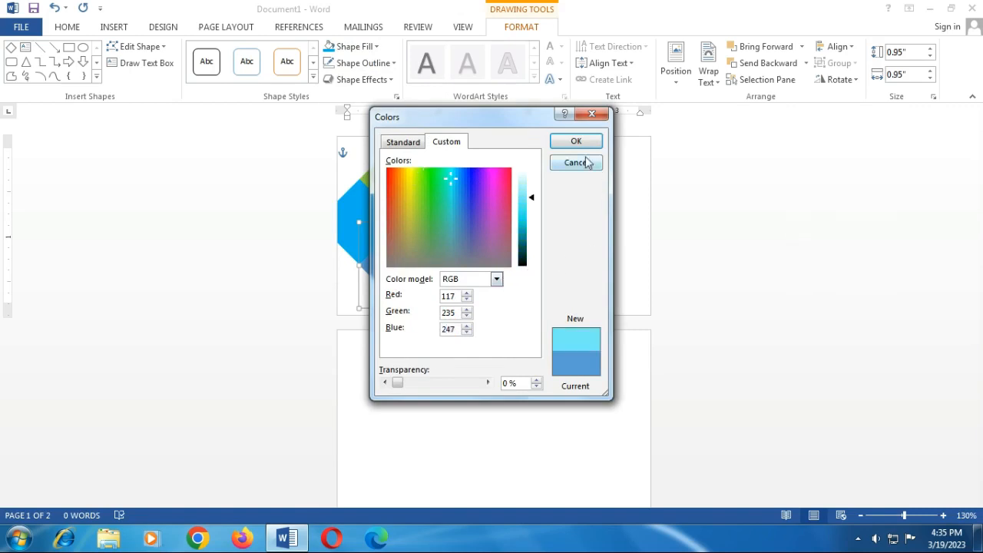
left_click(581, 141)
left_click(542, 231)
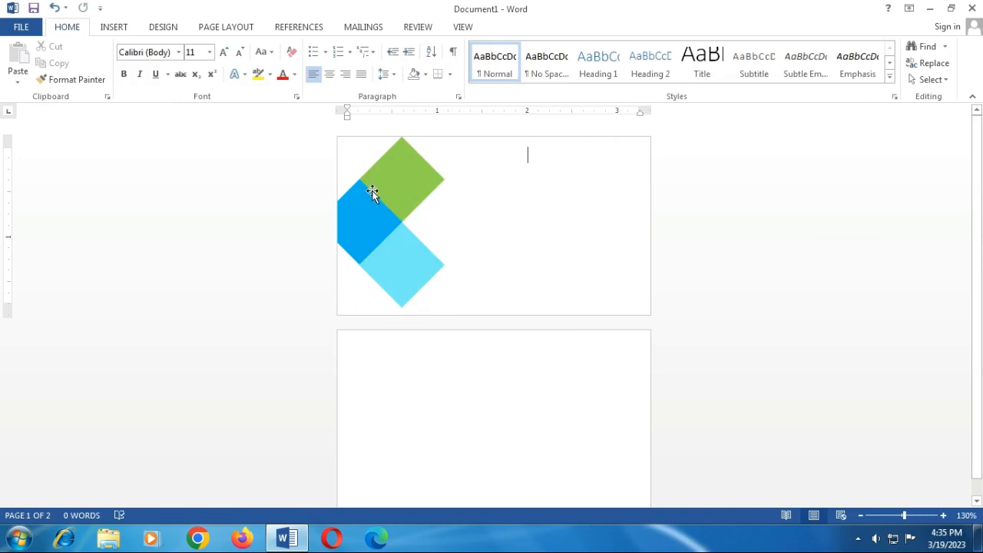
Step: Draw an isosceles triangle over the top of the logo and rotate it clockwise
left_click(114, 29)
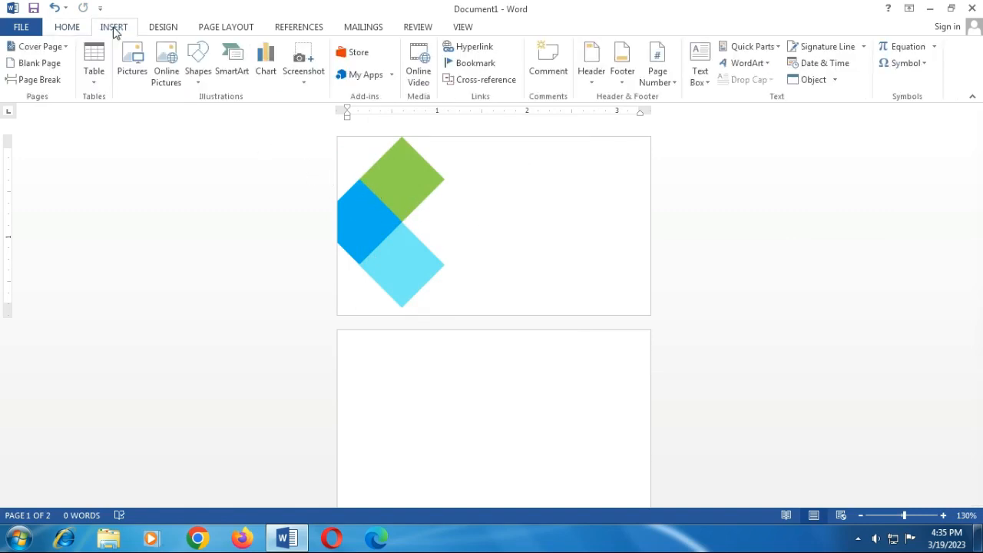
left_click(198, 77)
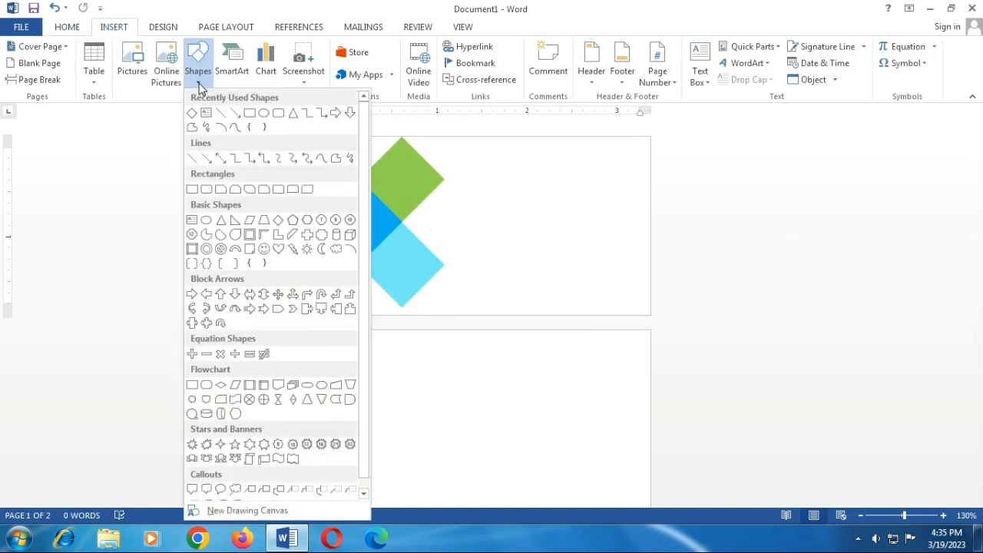
left_click(222, 221)
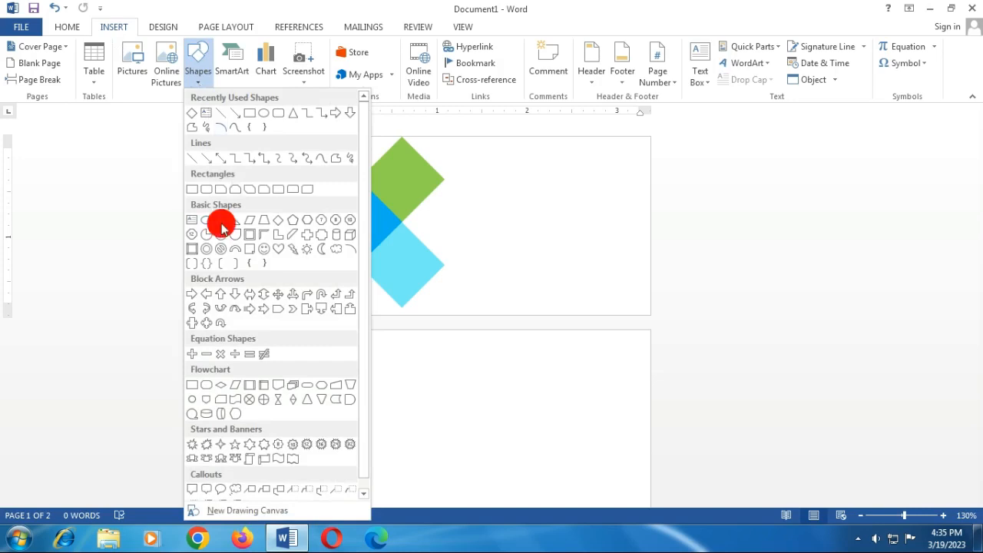
mouse_move(493, 201)
left_mouse_down()
mouse_move(518, 228)
mouse_move(561, 247)
mouse_move(592, 231)
left_mouse_up()
mouse_move(543, 191)
left_mouse_down()
mouse_move(469, 213)
mouse_move(387, 174)
mouse_move(397, 178)
mouse_move(364, 146)
mouse_move(402, 171)
mouse_move(357, 136)
mouse_move(413, 181)
left_mouse_up()
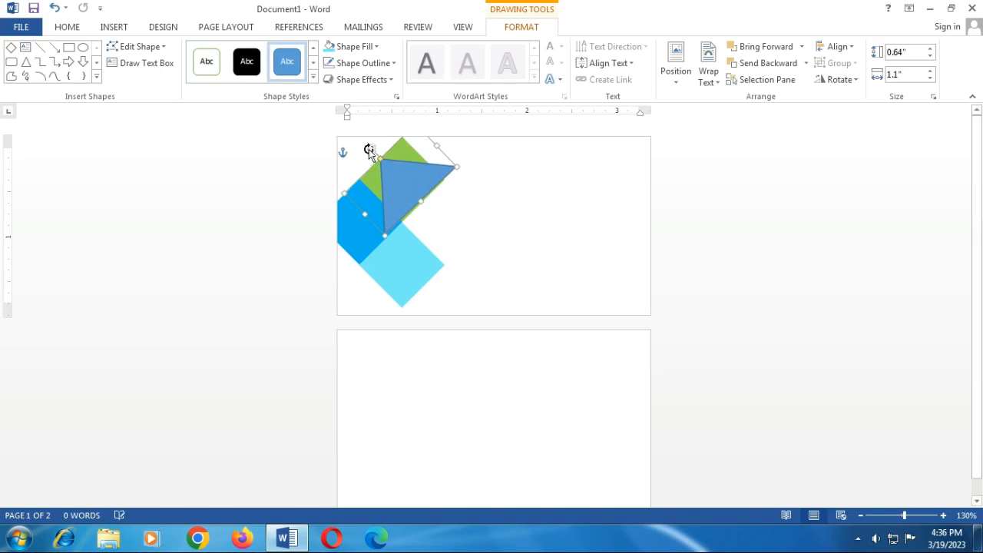
Step: Move the triangle into the card's top-left corner and remove its outline
left_click_drag(369, 149, 369, 149)
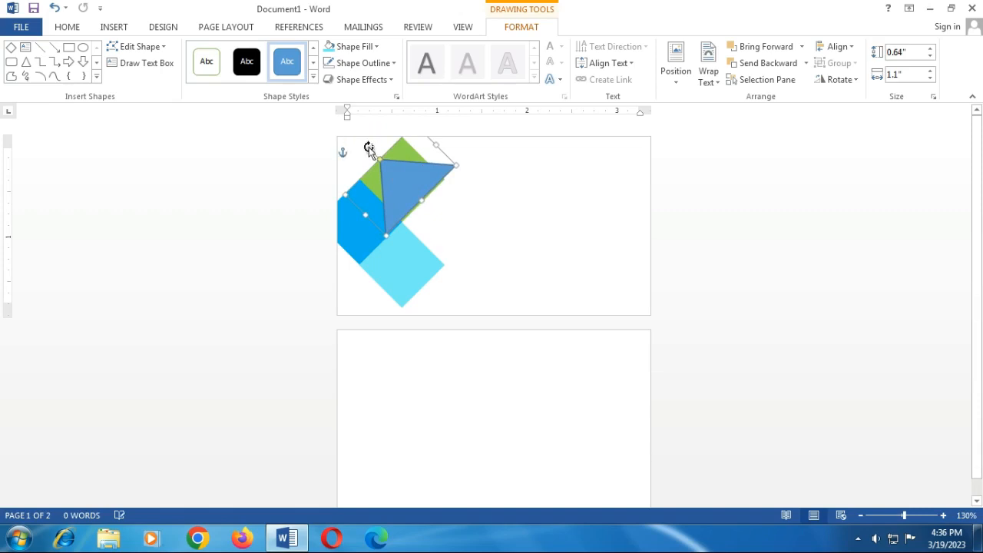
left_click_drag(412, 189, 362, 153)
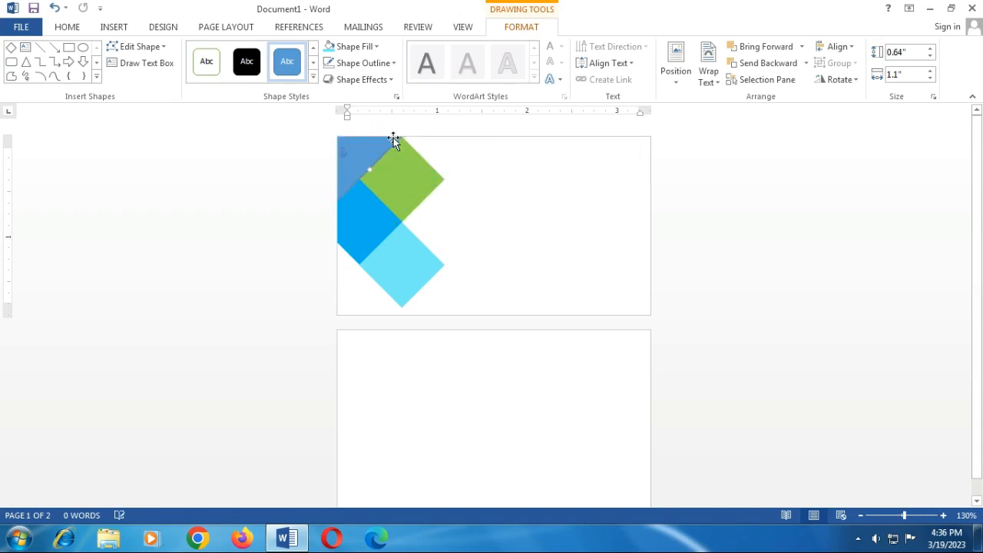
left_click(376, 65)
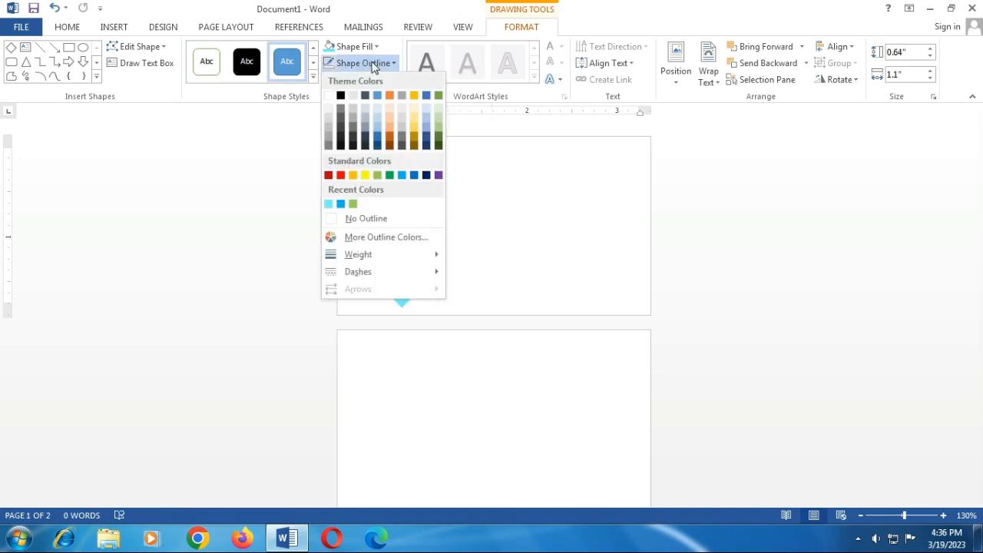
left_click(368, 222)
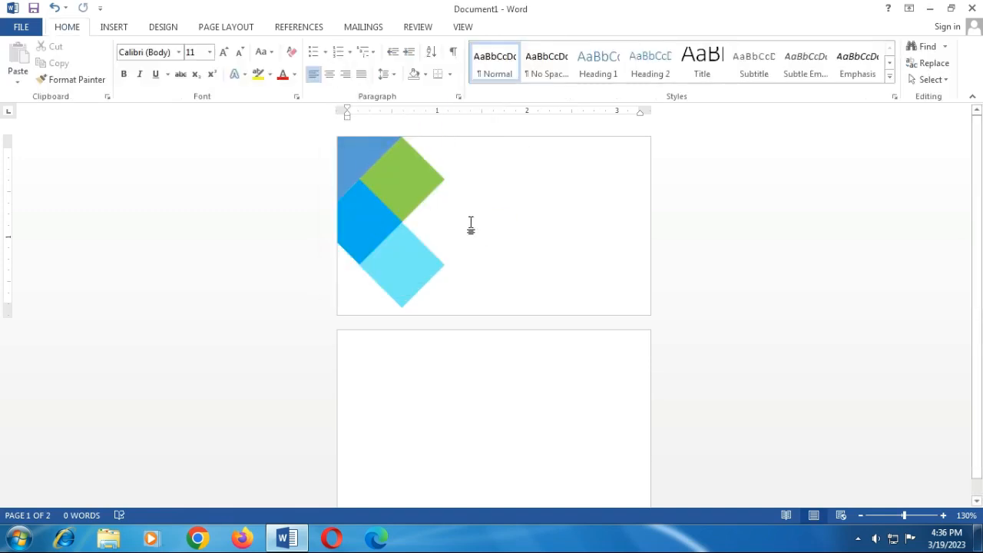
Step: Nudge the green diamond with the arrow keys to fine-tune its position
left_click(408, 184)
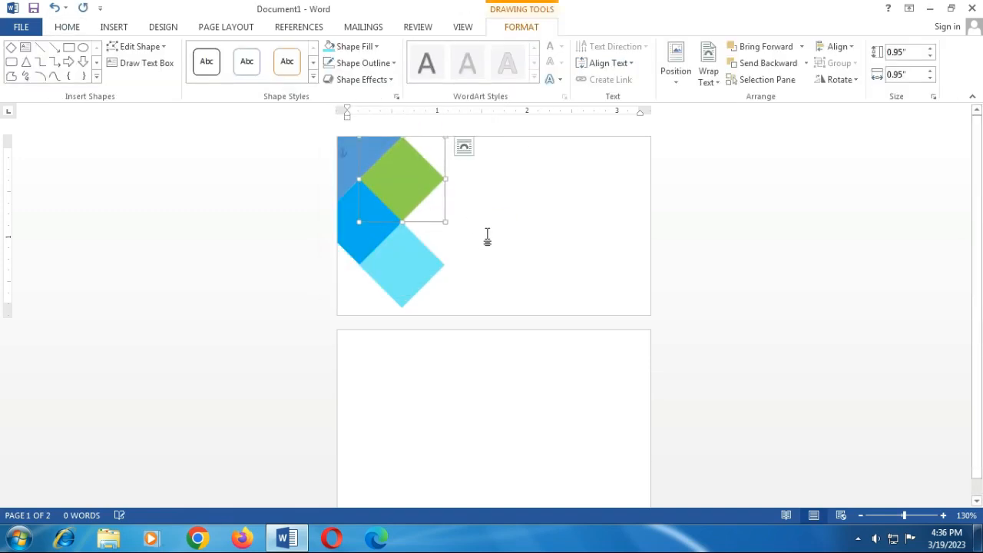
key("Right")
key("Down")
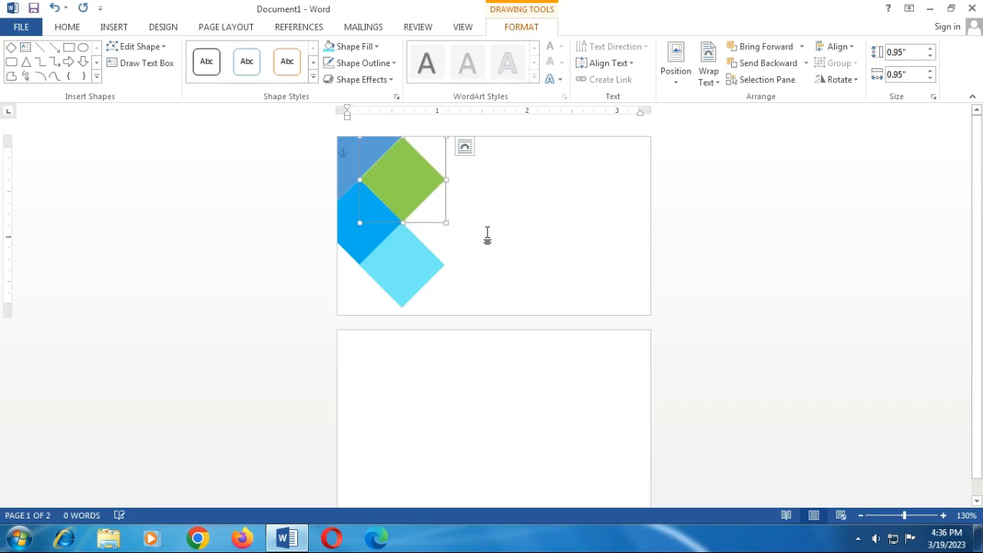
key("Up")
key("Left")
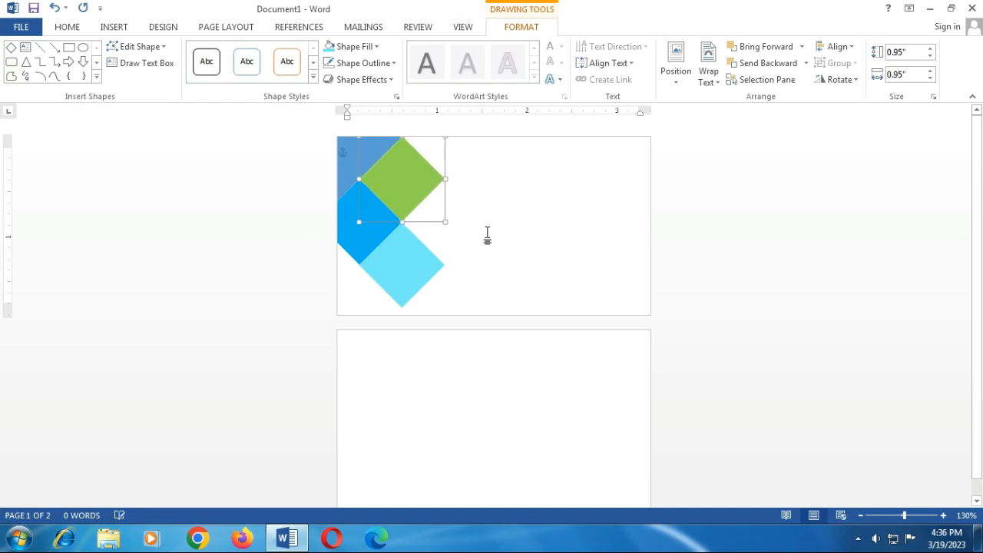
left_click(509, 221)
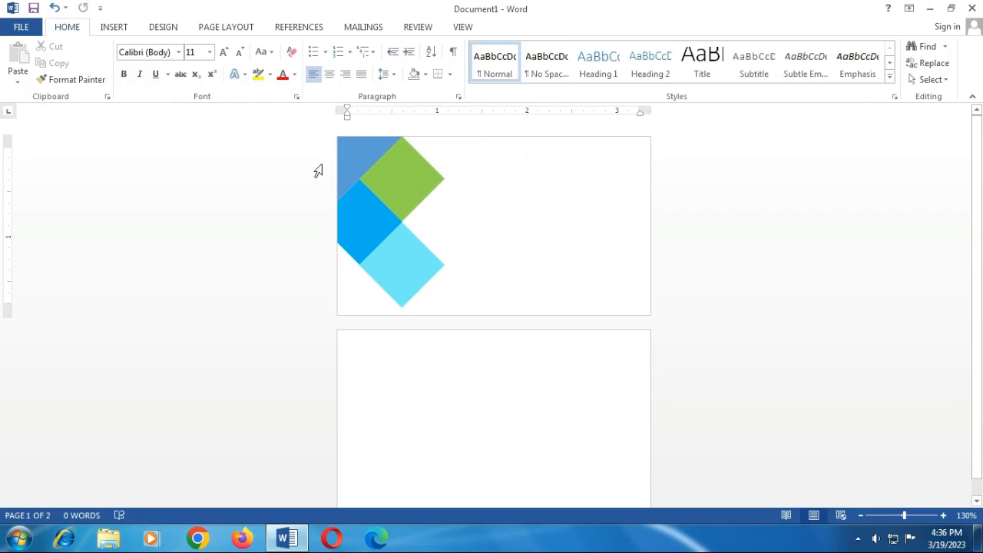
Step: Fill the top-left corner triangle with custom light cyan RGB 117, 235, 247
left_click(348, 165)
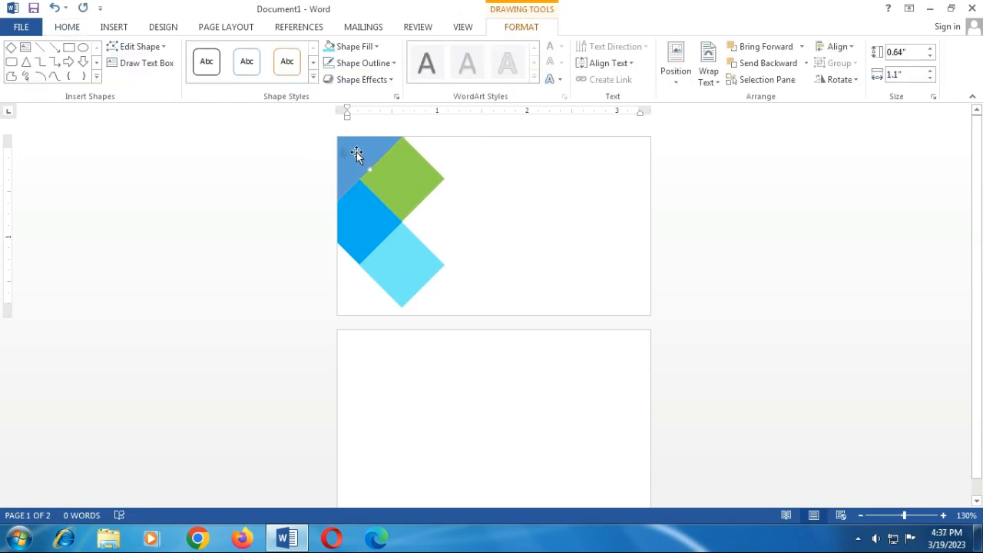
left_click(377, 46)
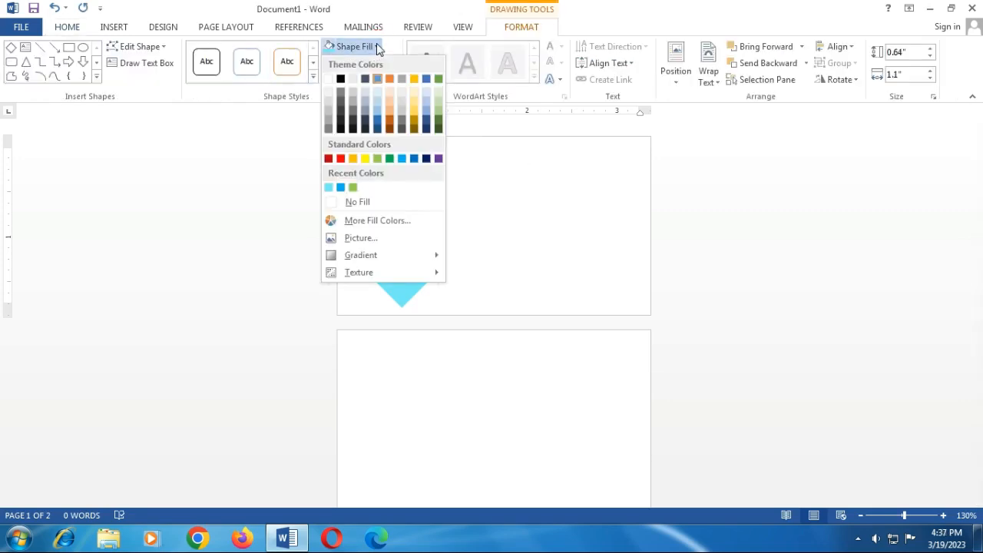
left_click(357, 222)
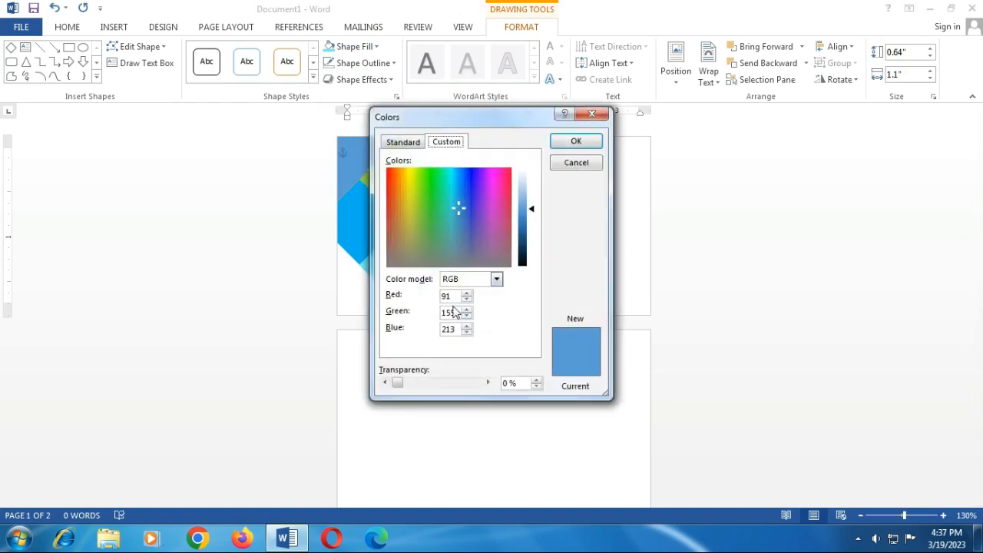
double_click(453, 312)
key("shift+Tab")
type("117")
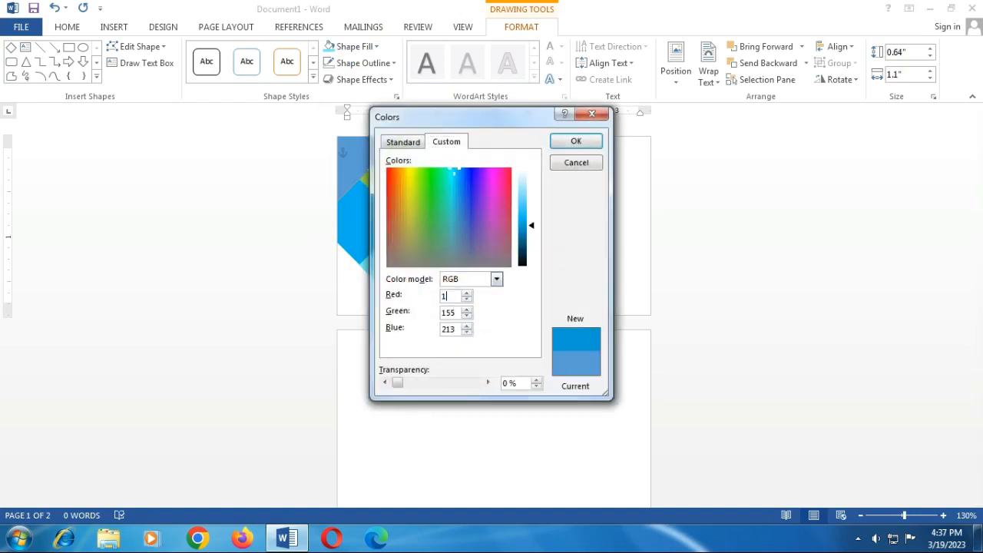
double_click(452, 312)
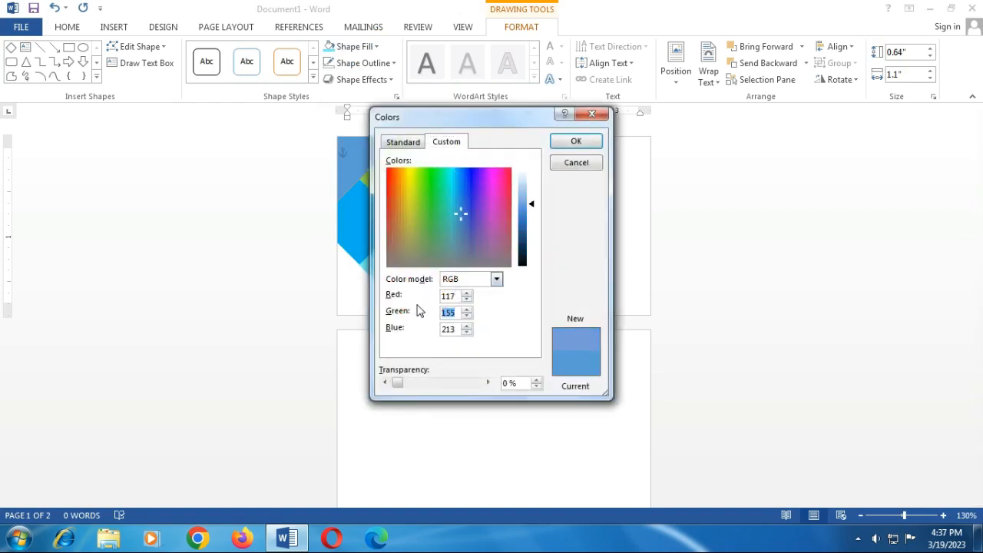
type("235")
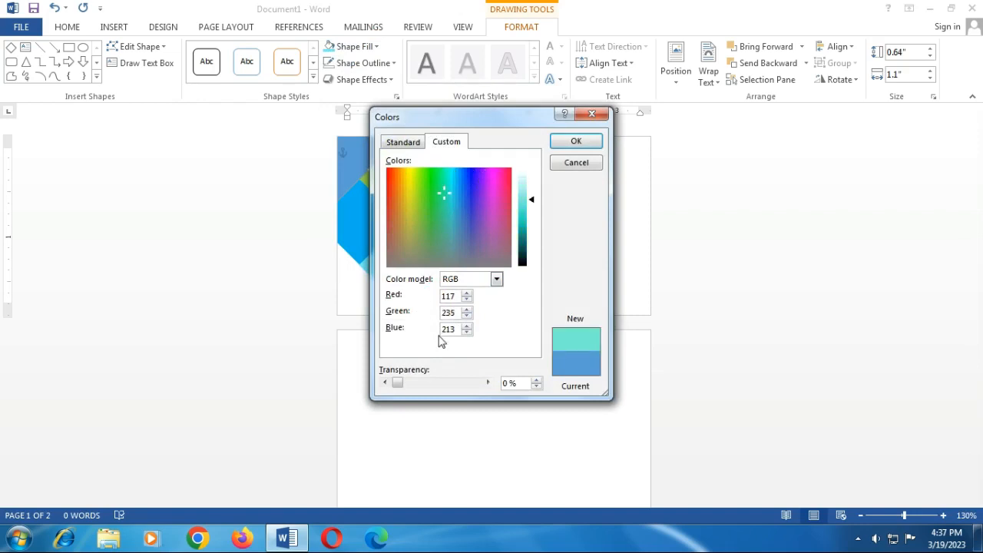
key("Tab")
type("247")
left_click(576, 142)
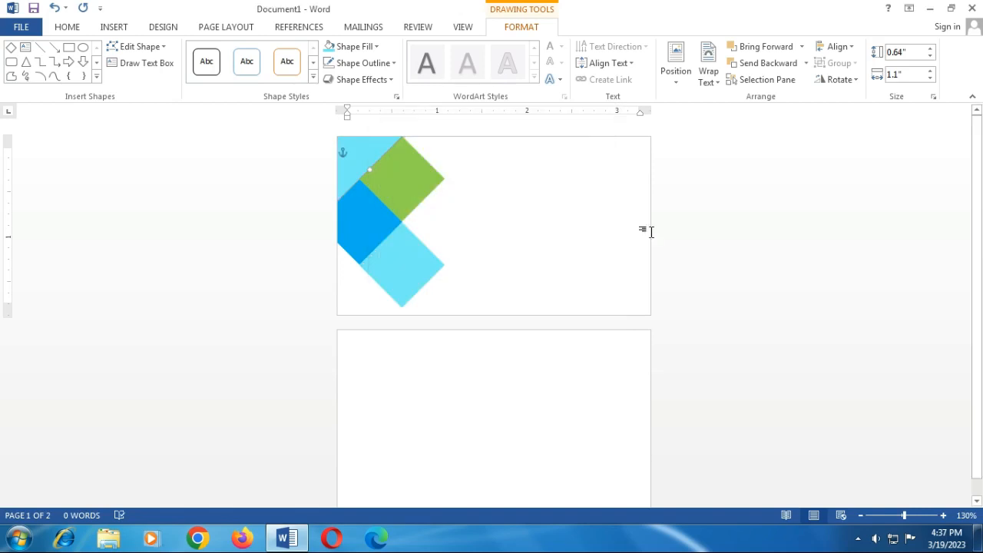
left_click(648, 228)
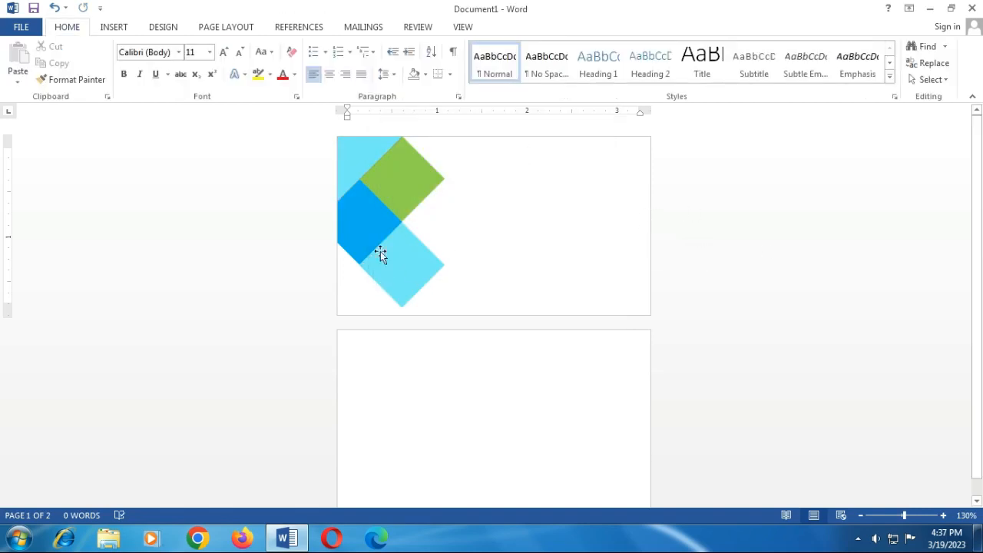
Step: Duplicate the cyan corner triangle with Ctrl+D, then move and rotate the copy into the bottom-right corner
left_click(361, 161)
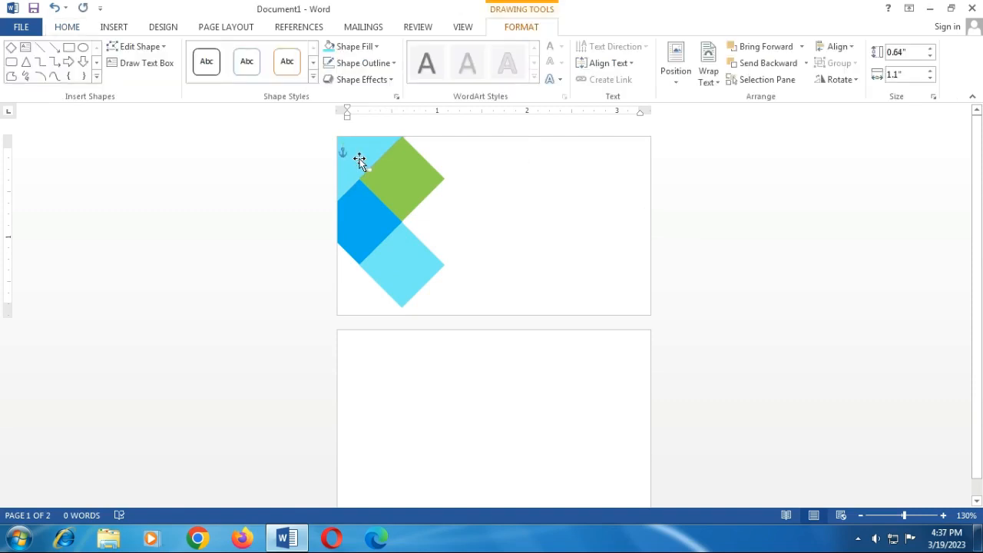
left_click(454, 192)
left_click(358, 209)
left_click(449, 221)
left_click(345, 149)
left_click(484, 215)
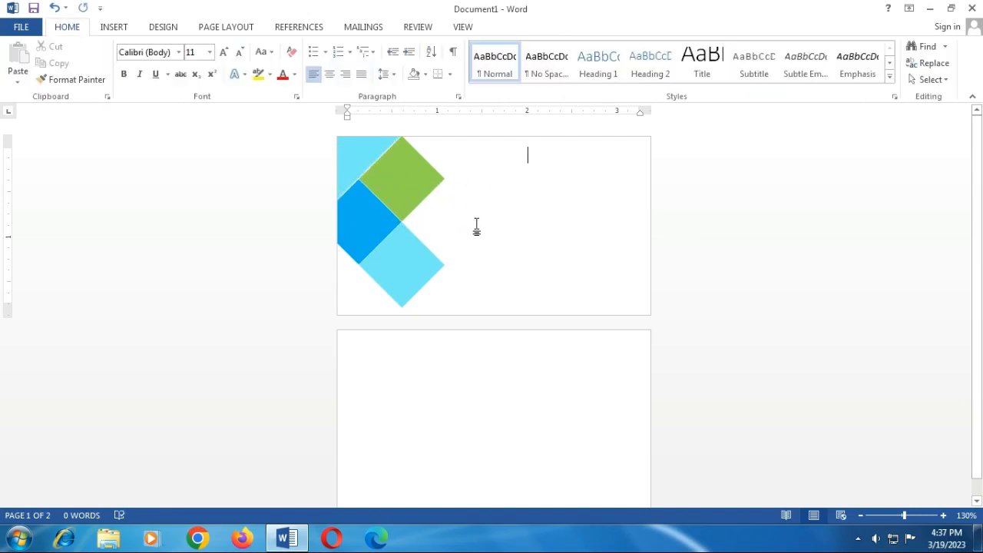
left_click(353, 164)
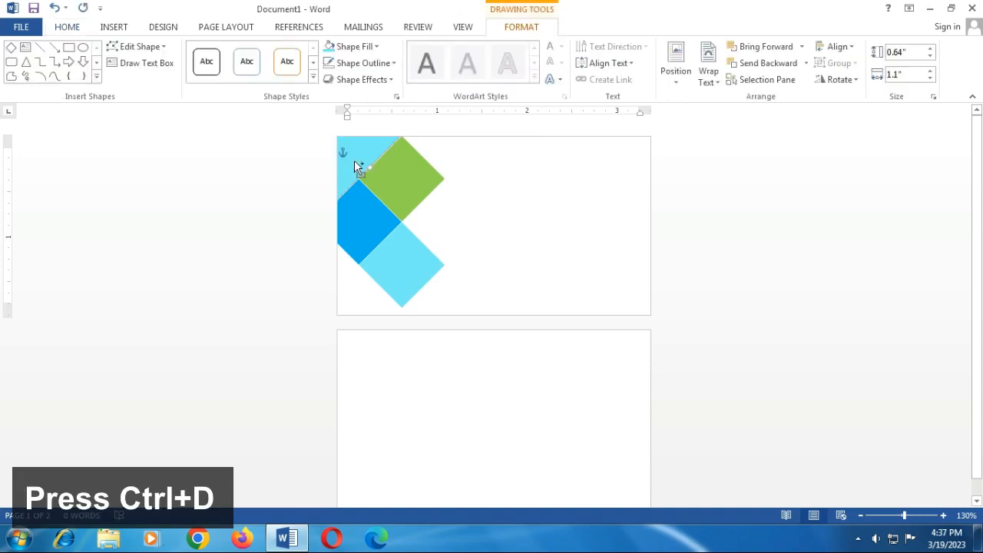
key("ctrl+d")
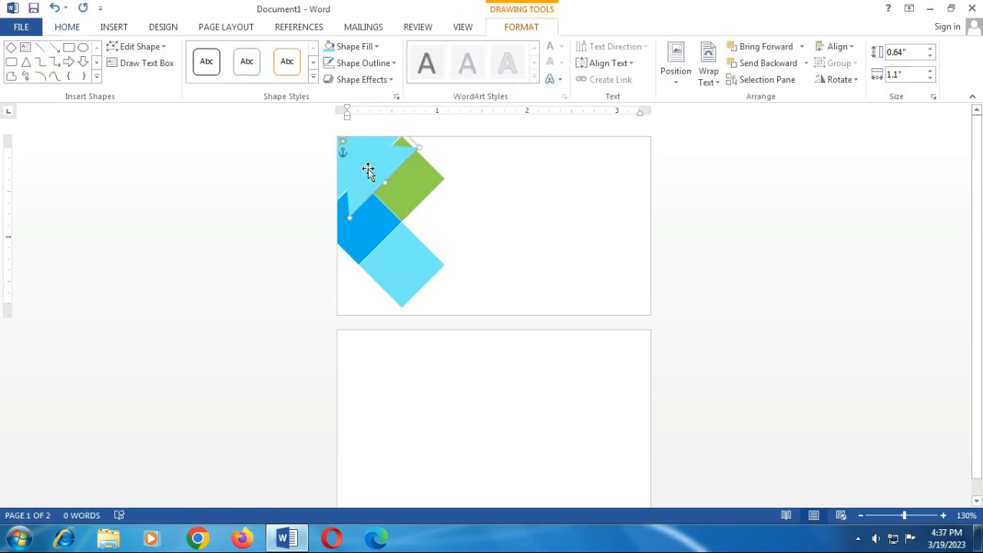
left_click_drag(356, 163, 563, 244)
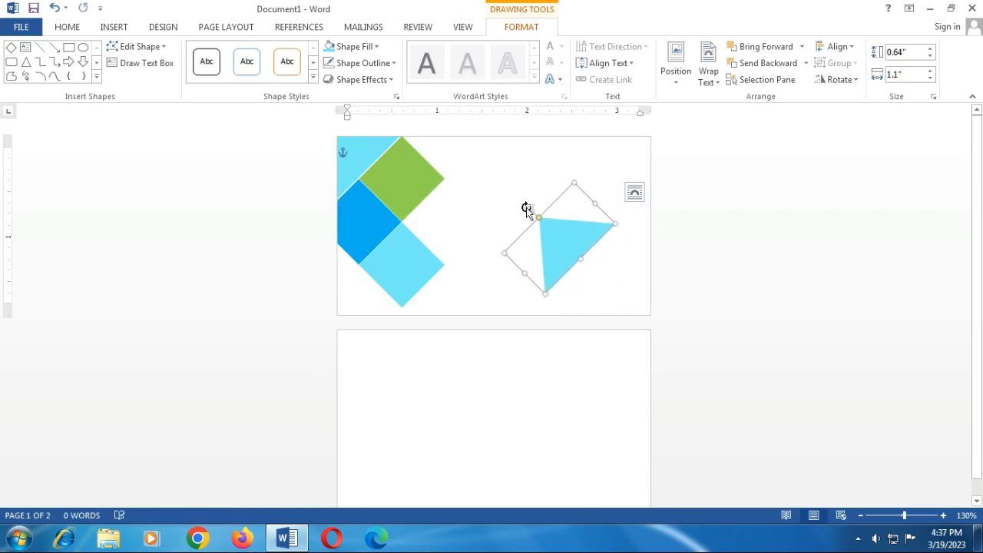
left_click_drag(527, 210, 643, 302)
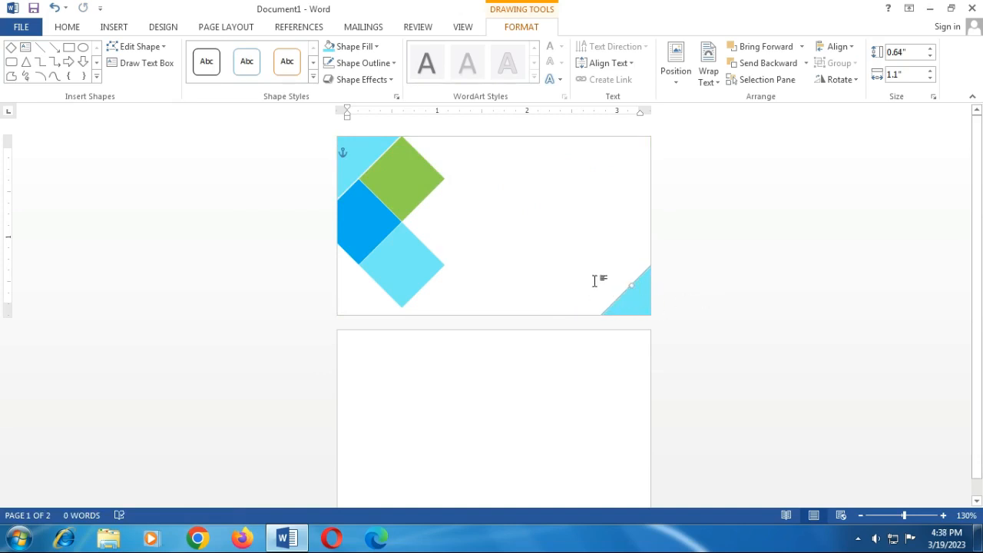
Step: Change the triangle's fill from RGB 117, 235, 247 to custom RGB 0, 176, 240
left_click(361, 47)
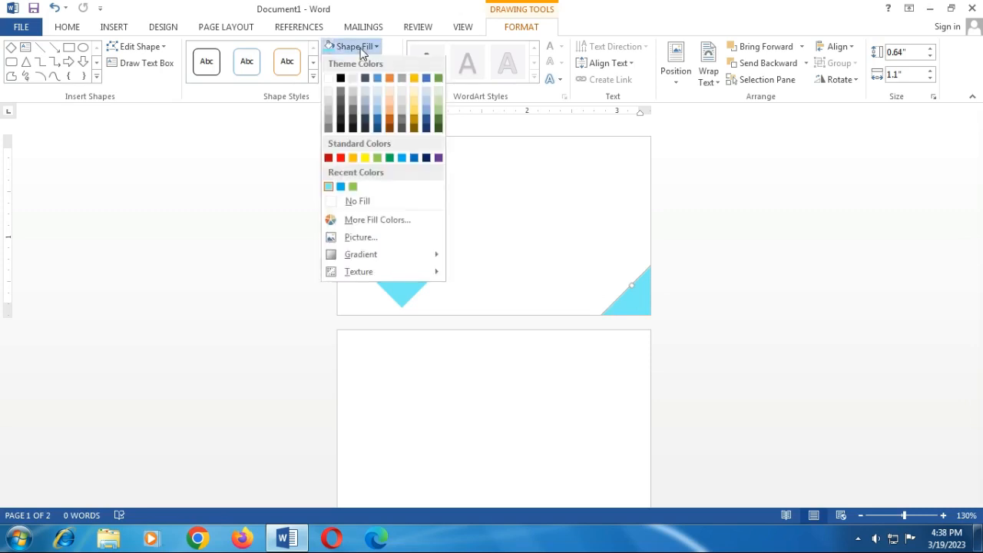
left_click(399, 222)
left_click(446, 141)
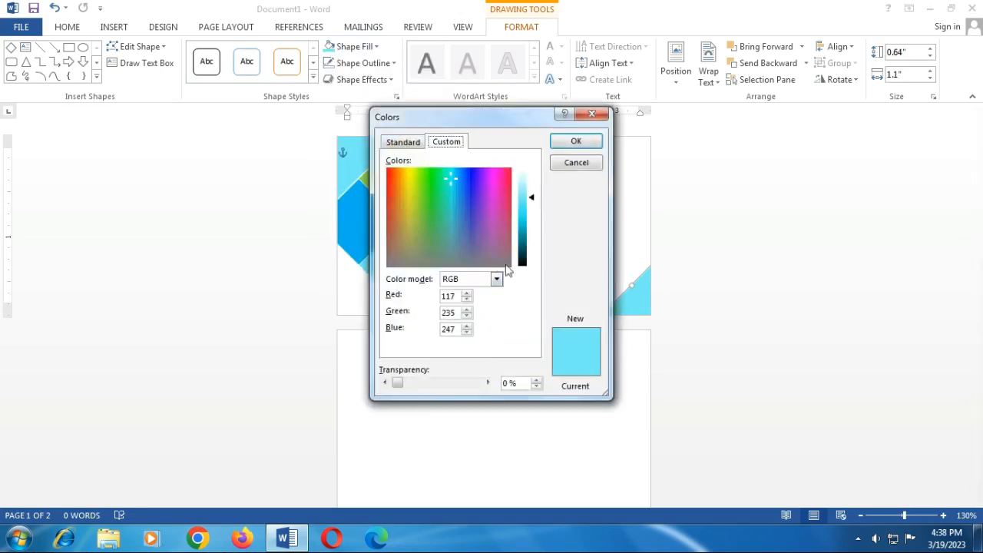
left_click(455, 294)
left_click_drag(457, 293, 390, 296)
type("0")
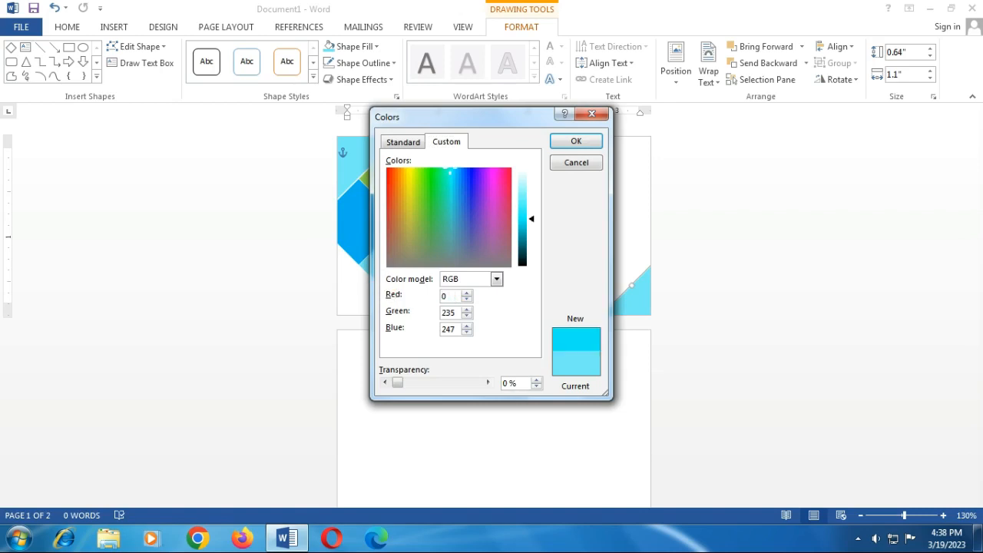
left_click_drag(452, 313, 417, 314)
type("176")
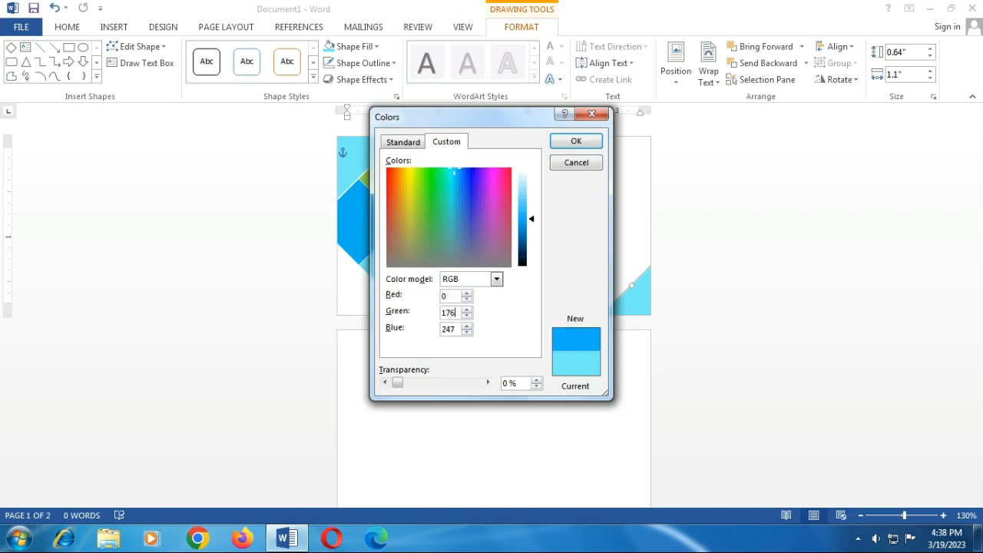
left_click_drag(457, 330, 413, 325)
type("240")
left_click(578, 142)
left_click(702, 260)
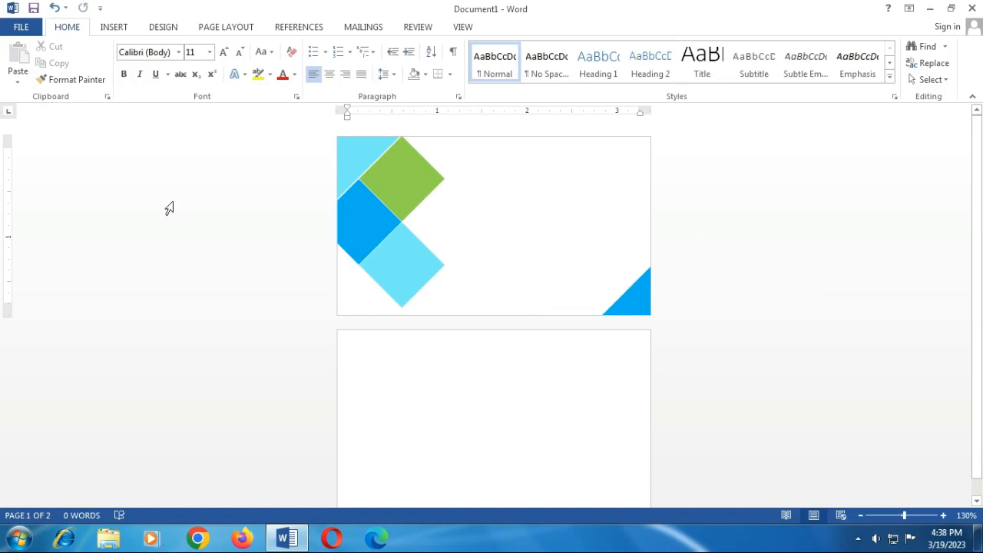
left_click(111, 31)
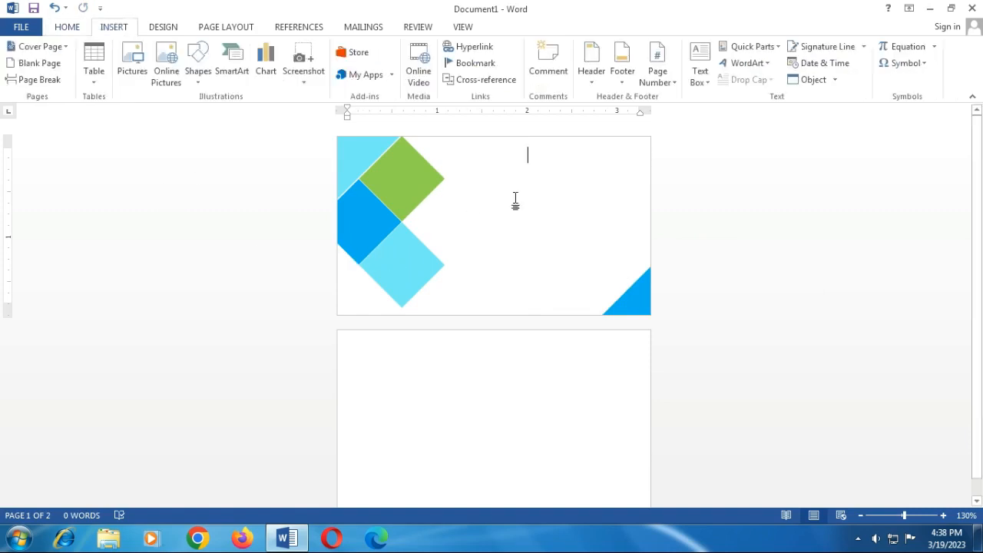
Step: Insert a quote-style text box, move it up beside the logo and delete its placeholder text
left_click(698, 63)
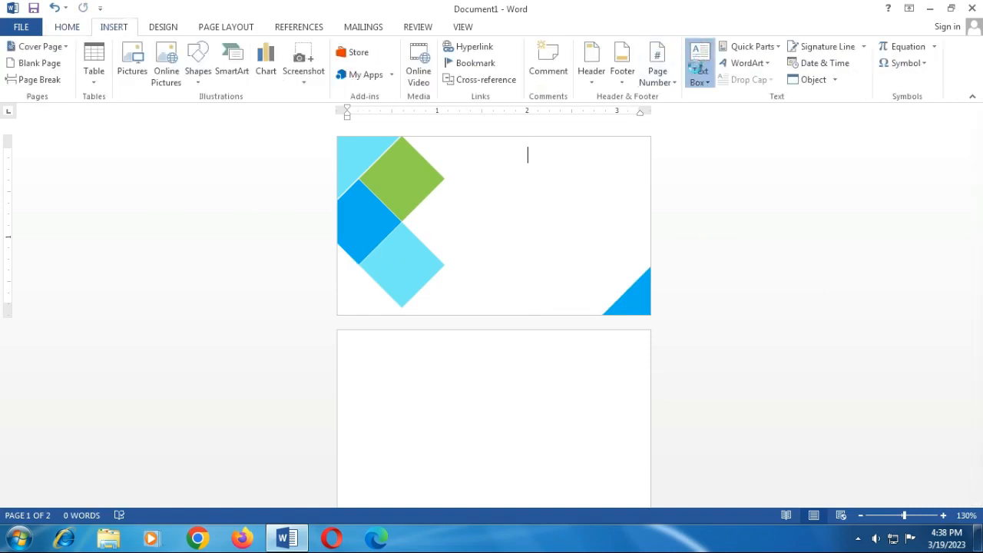
left_click(675, 141)
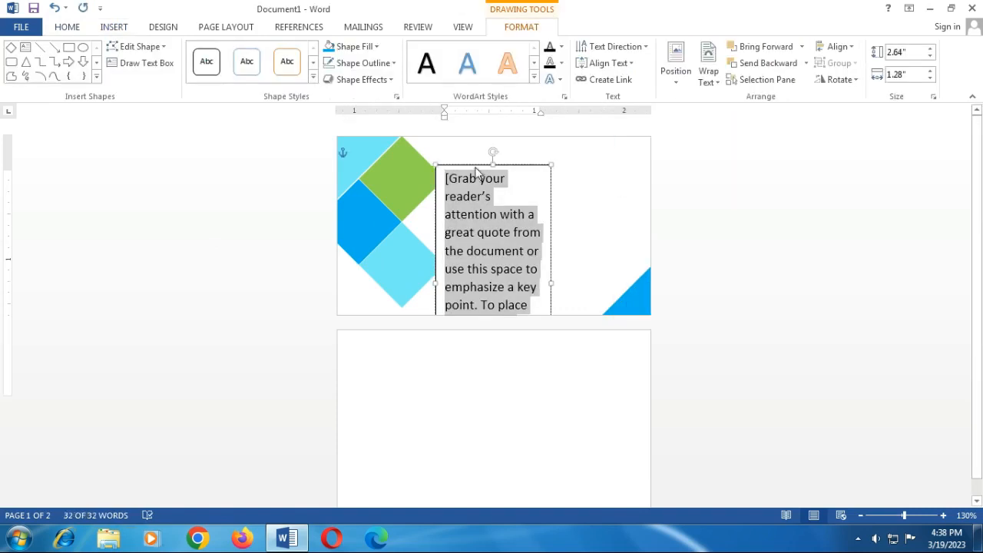
left_click_drag(468, 165, 494, 147)
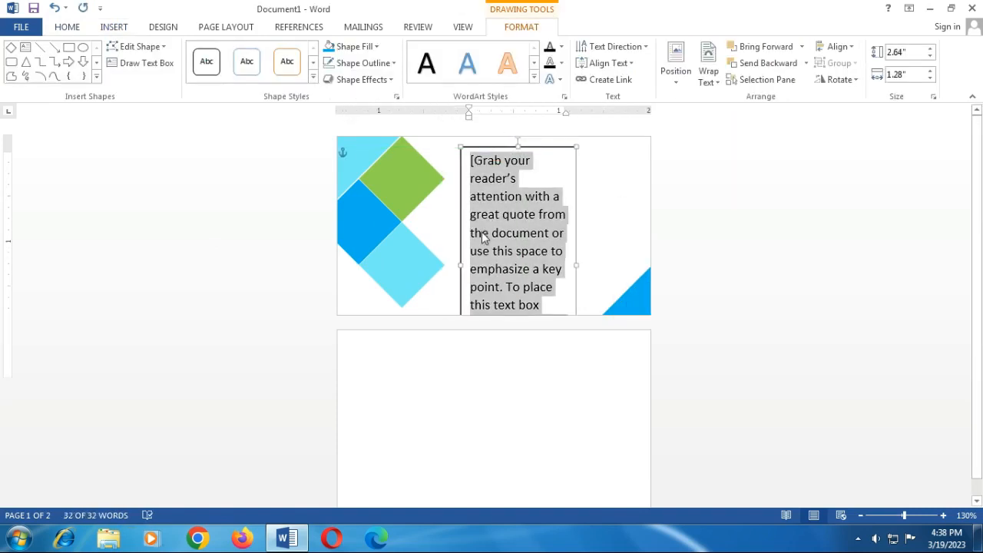
key("Delete")
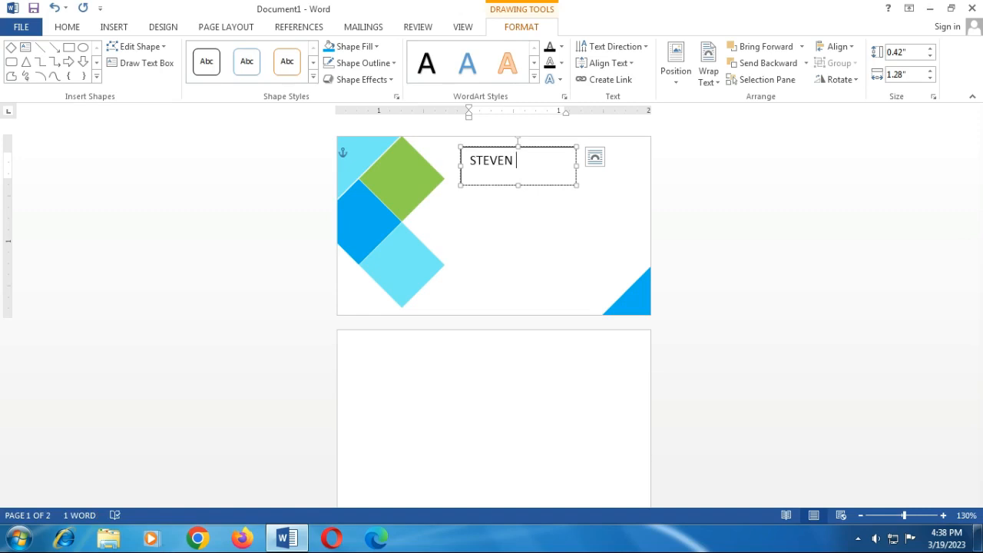
type("SMITH")
key("Return")
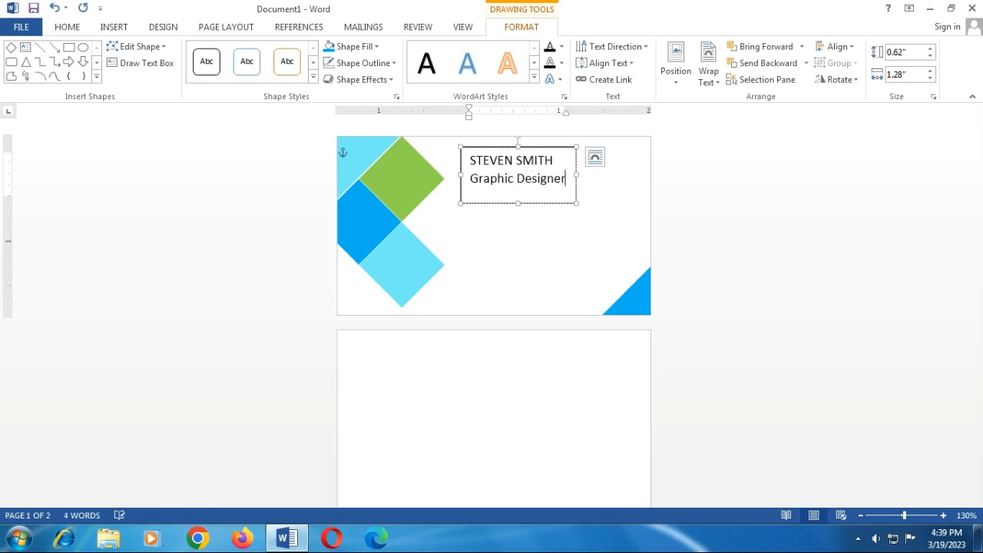
left_click_drag(569, 184, 459, 151)
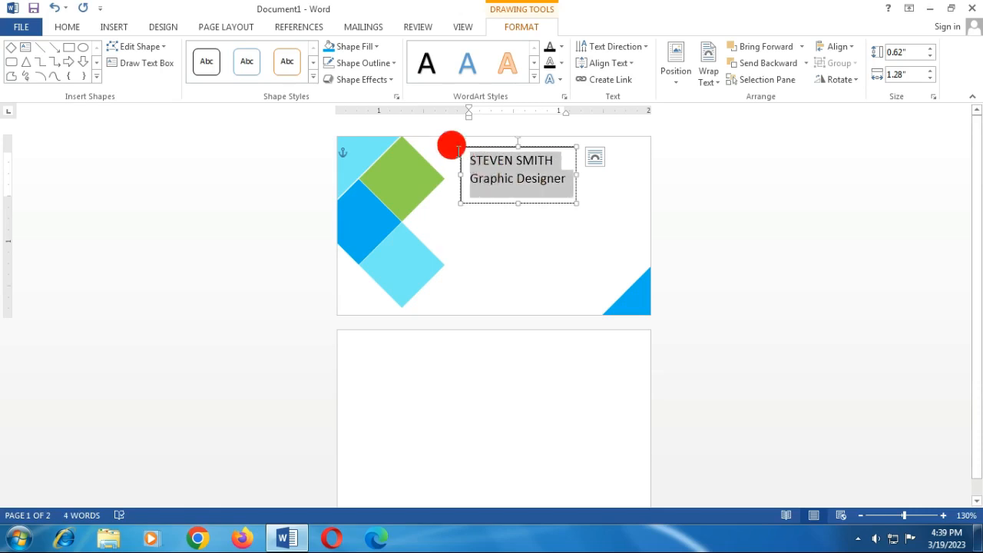
Step: Right-align the text box lines with 1.0 line spacing and no space after paragraphs
left_click(67, 24)
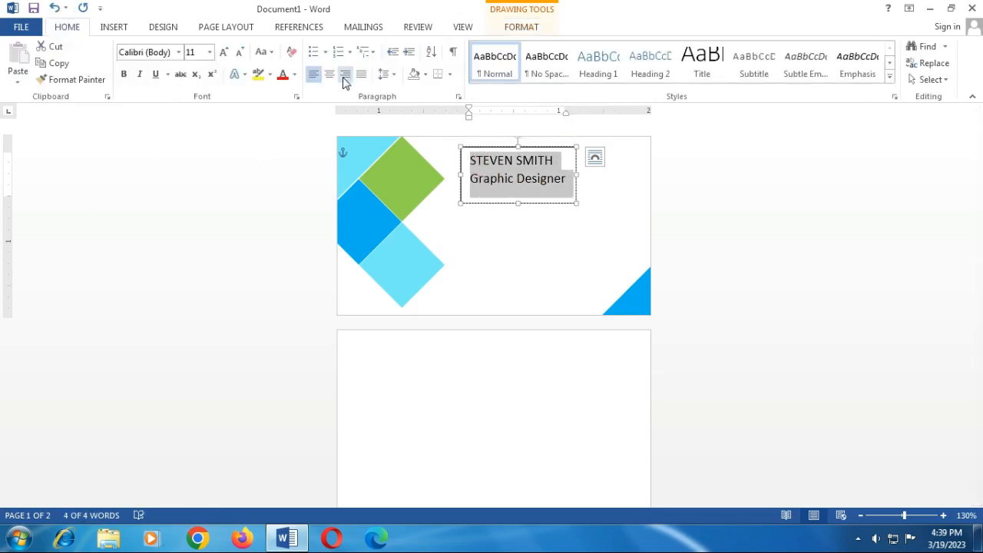
left_click(344, 80)
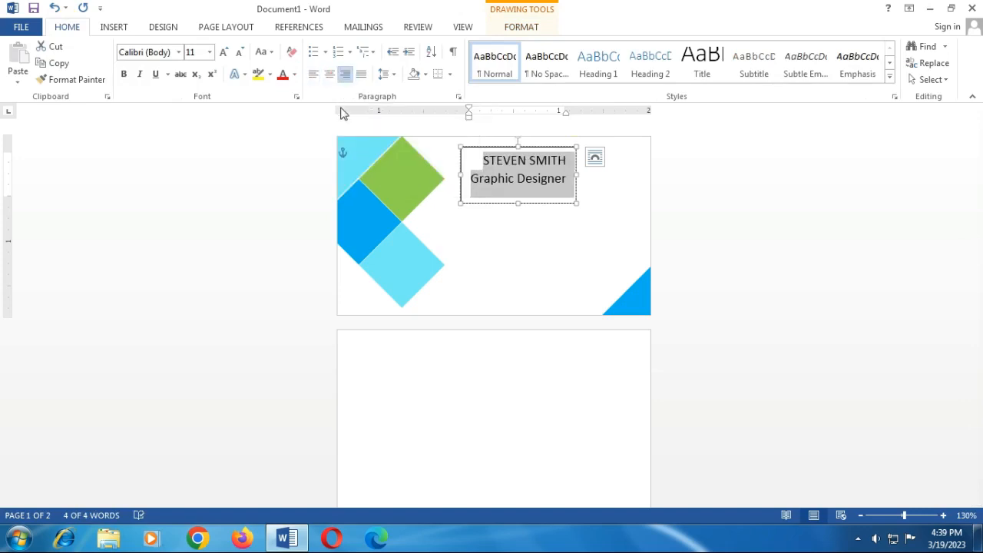
left_click(391, 77)
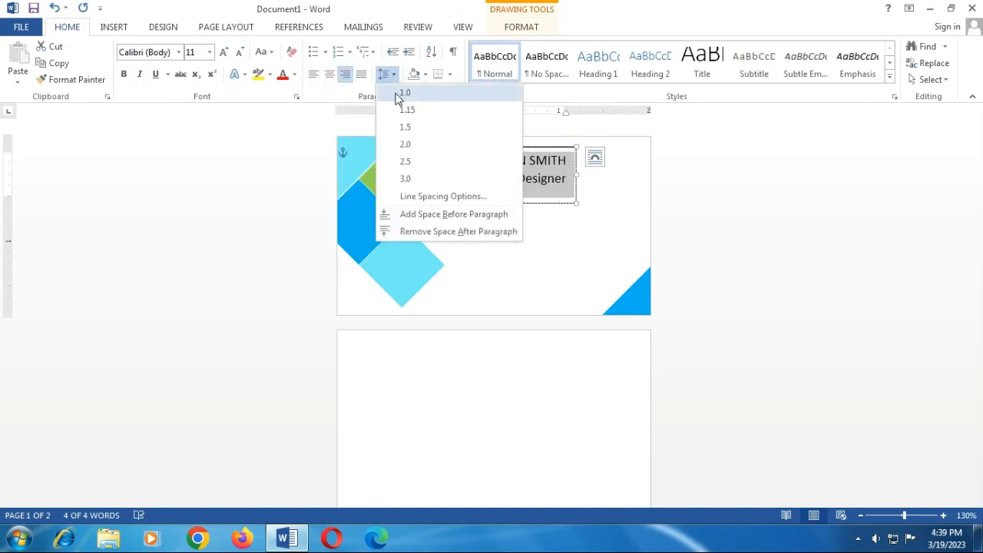
left_click(457, 232)
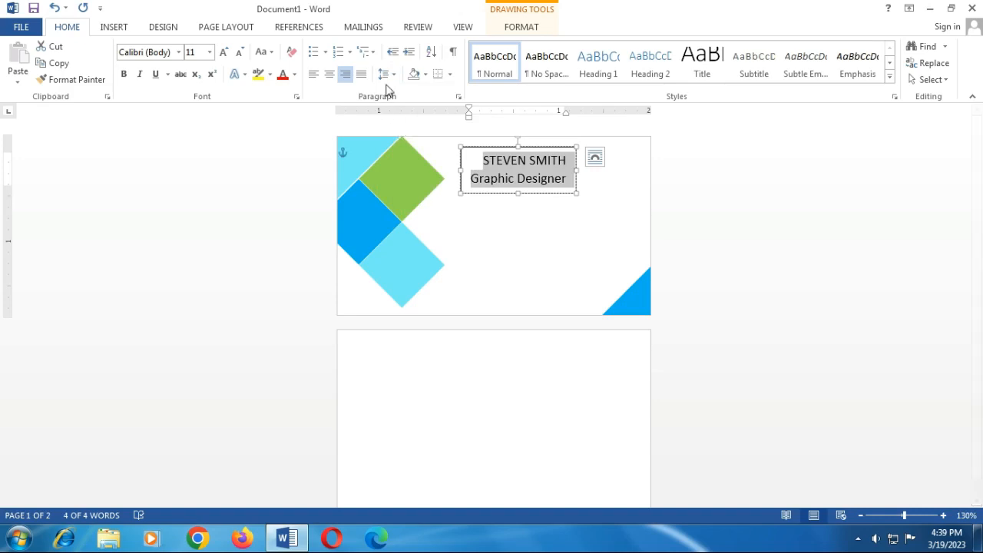
left_click(386, 74)
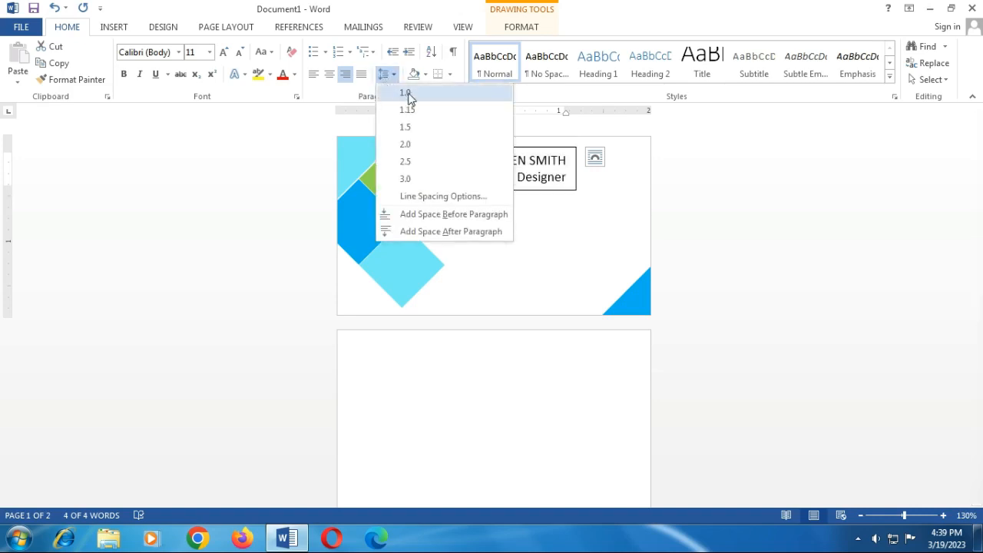
left_click(398, 93)
left_click(566, 160)
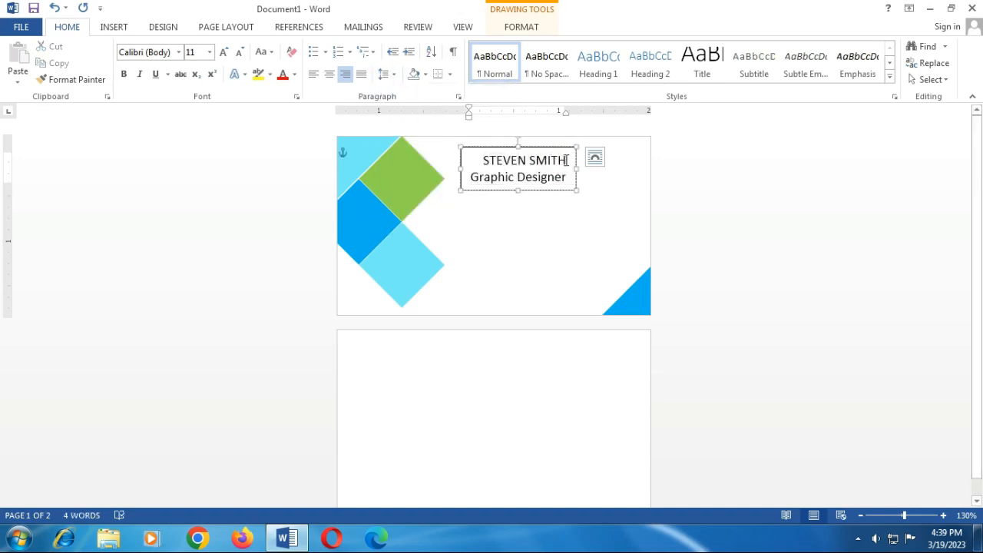
left_click_drag(566, 160, 478, 157)
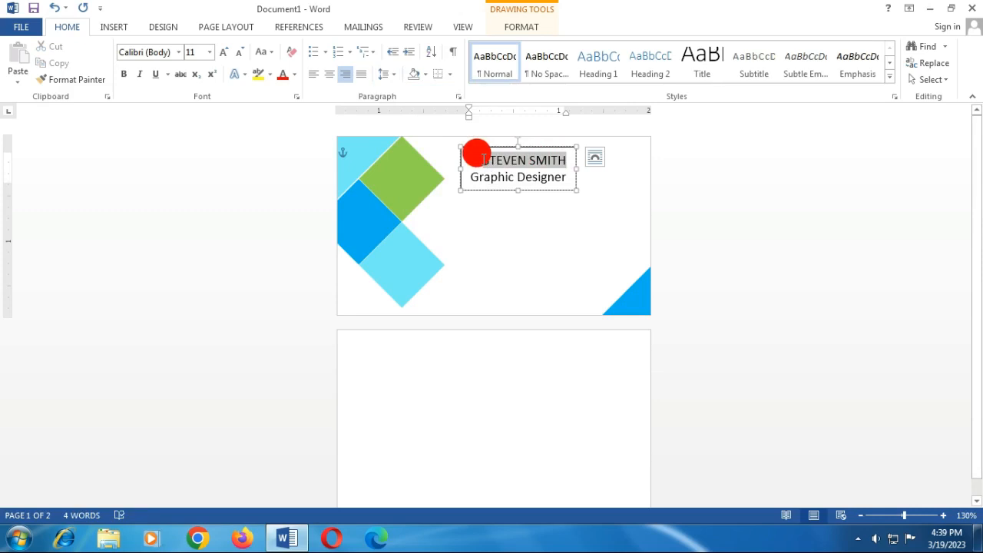
left_click(209, 51)
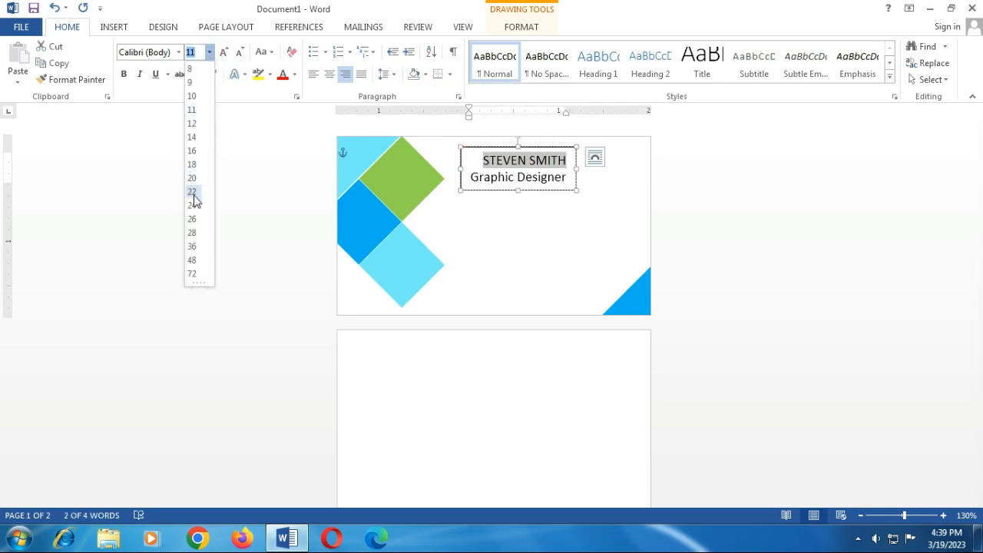
left_click(192, 178)
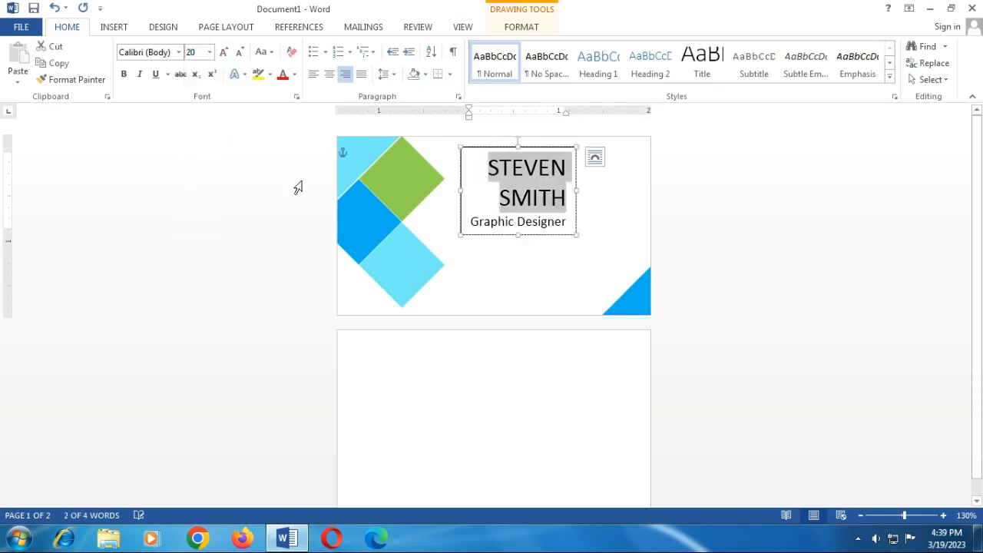
left_click(125, 76)
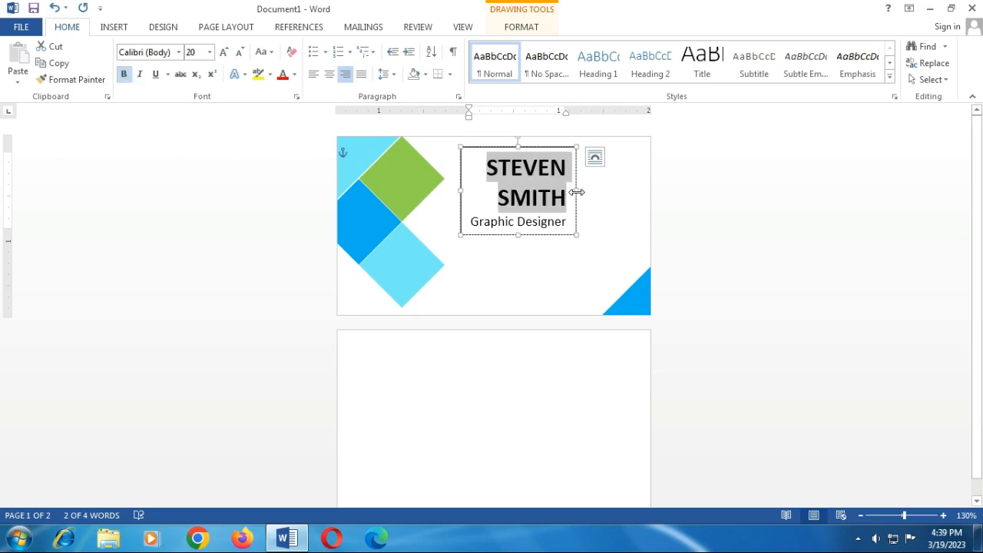
left_click_drag(577, 192, 640, 193)
left_click(541, 191)
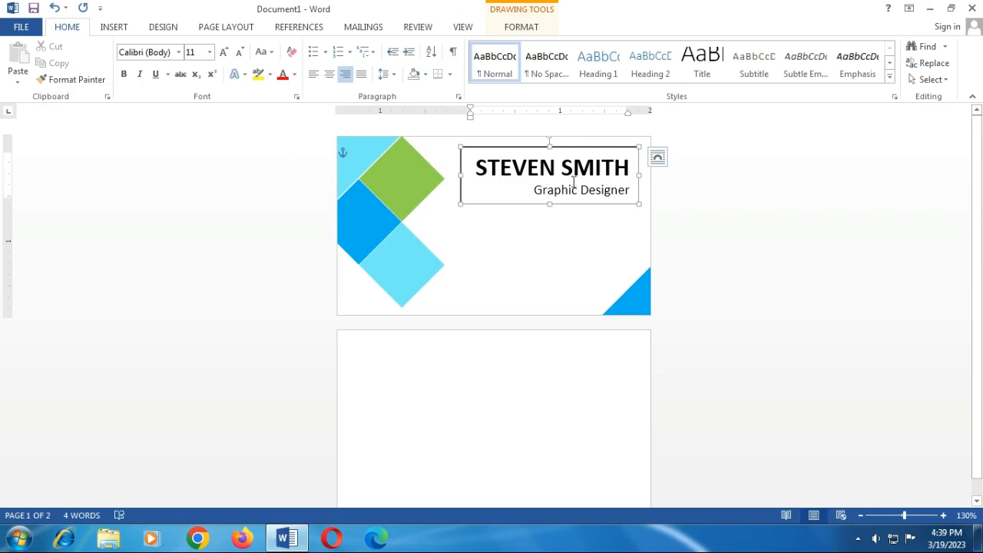
mouse_move(566, 146)
left_mouse_down()
mouse_move(577, 143)
mouse_move(573, 133)
mouse_move(576, 147)
left_mouse_up()
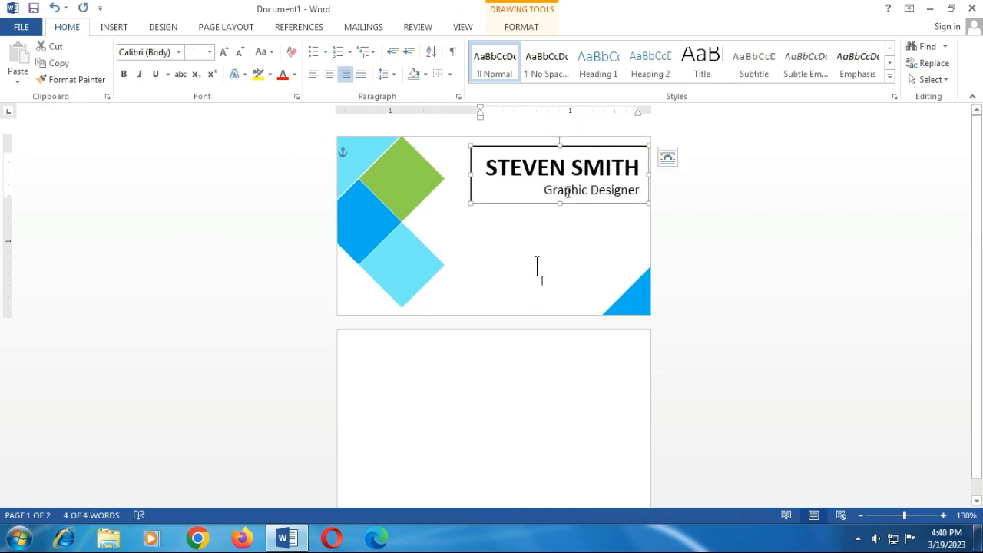
Step: Colour the name and the Graphic Designer title dark red
left_click(527, 230)
left_click(548, 177)
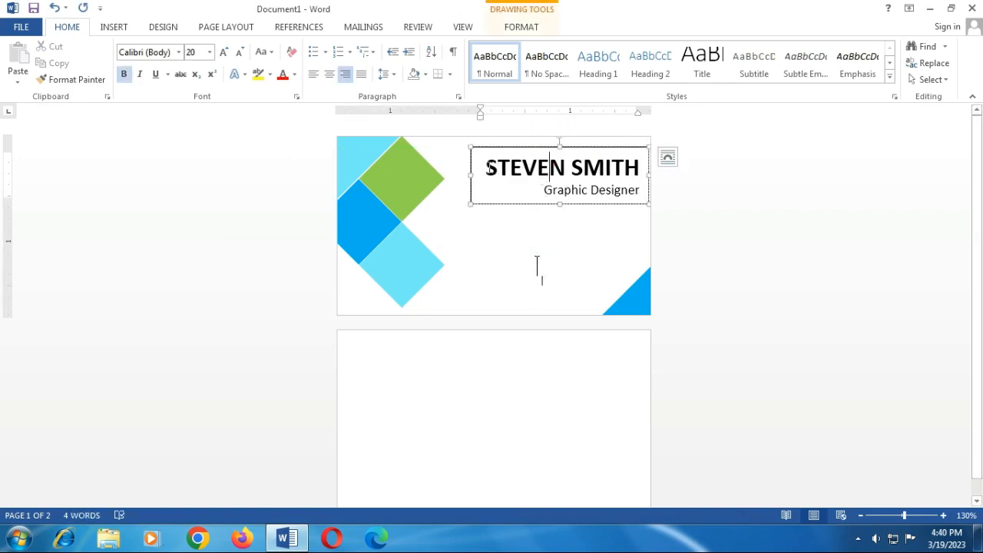
left_click_drag(487, 167, 642, 191)
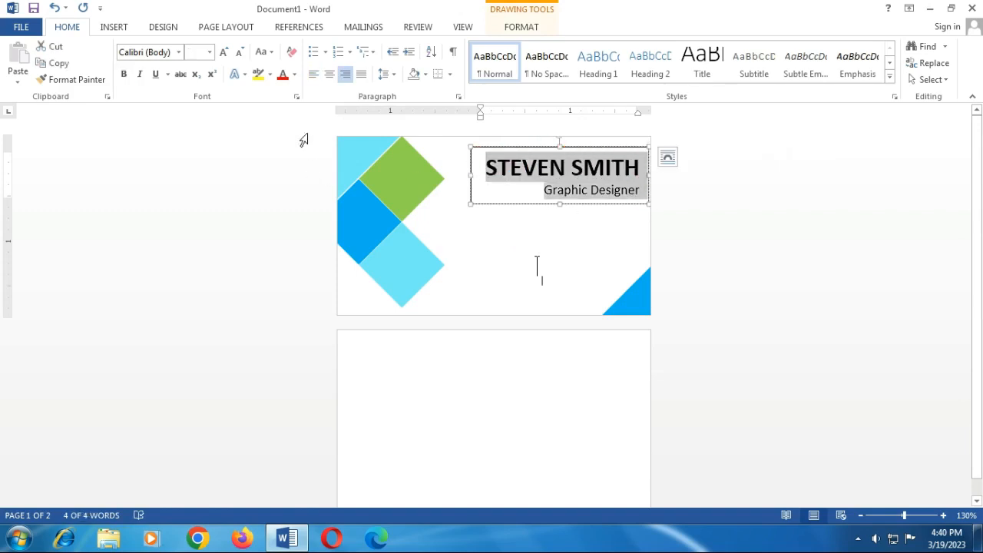
left_click(295, 74)
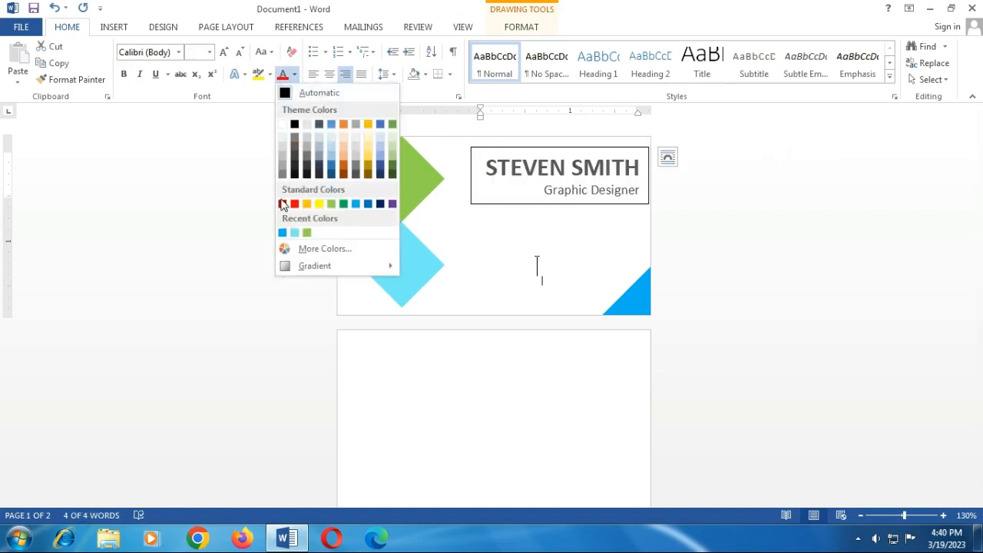
left_click(282, 204)
left_click(480, 211)
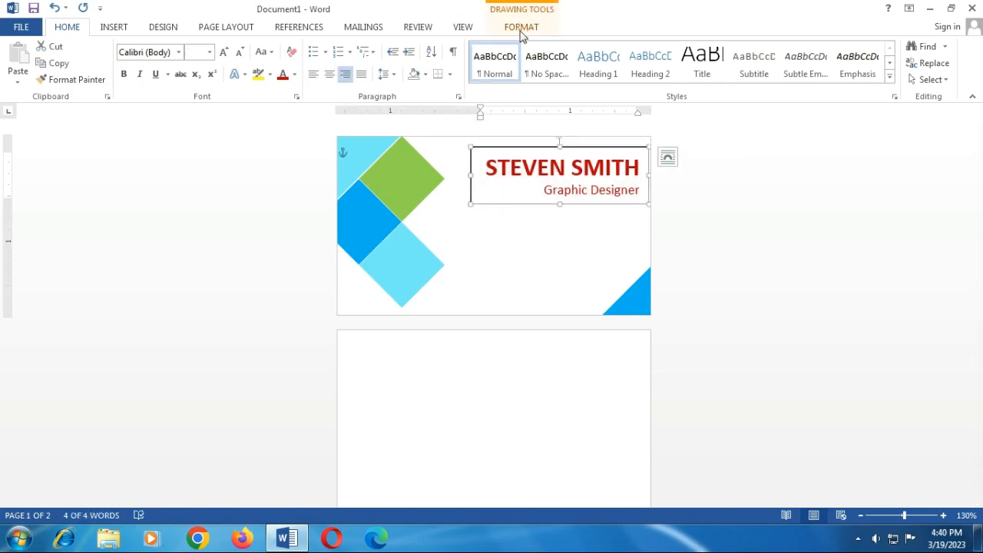
Step: Set the text box to No Fill and No Outline
left_click(507, 29)
left_click(365, 49)
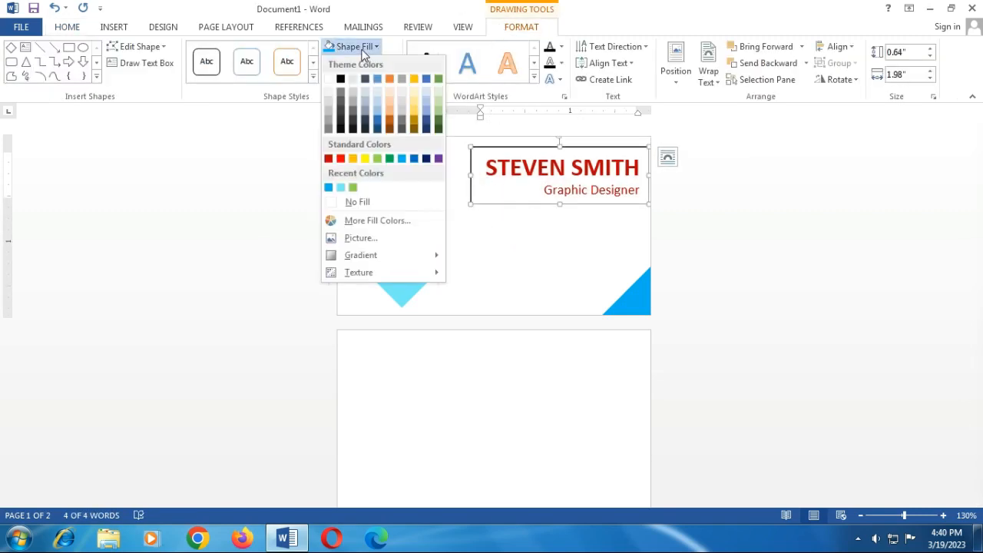
left_click(357, 202)
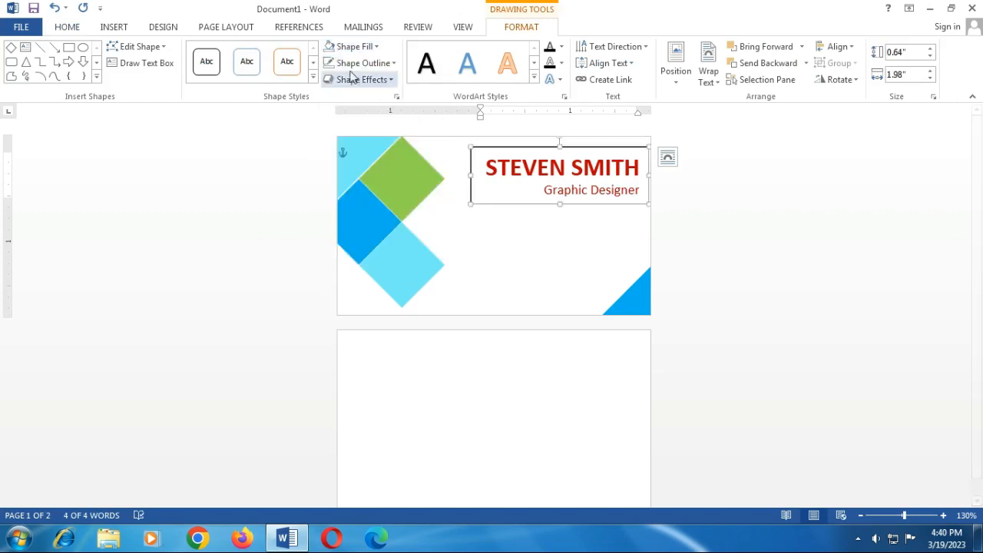
left_click(389, 64)
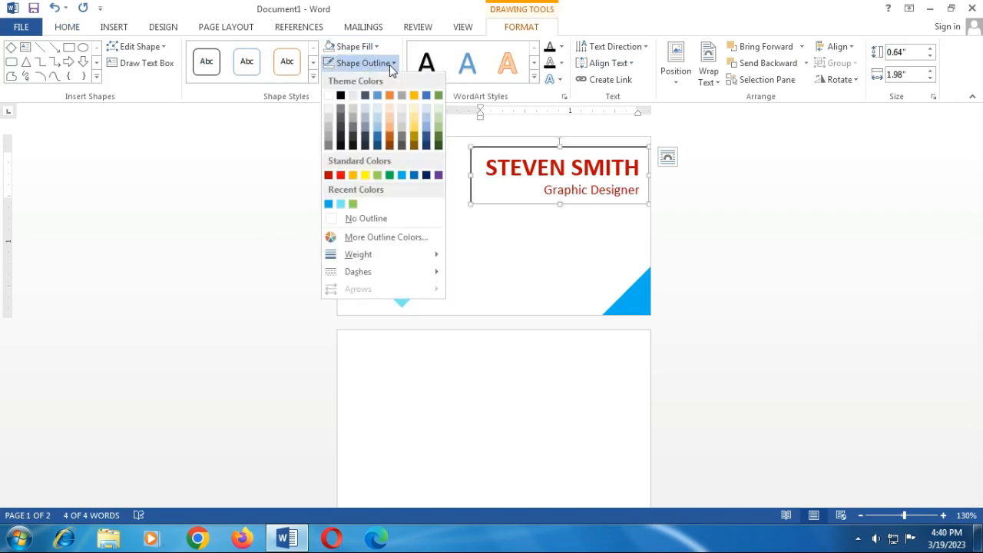
left_click(372, 219)
left_click(713, 254)
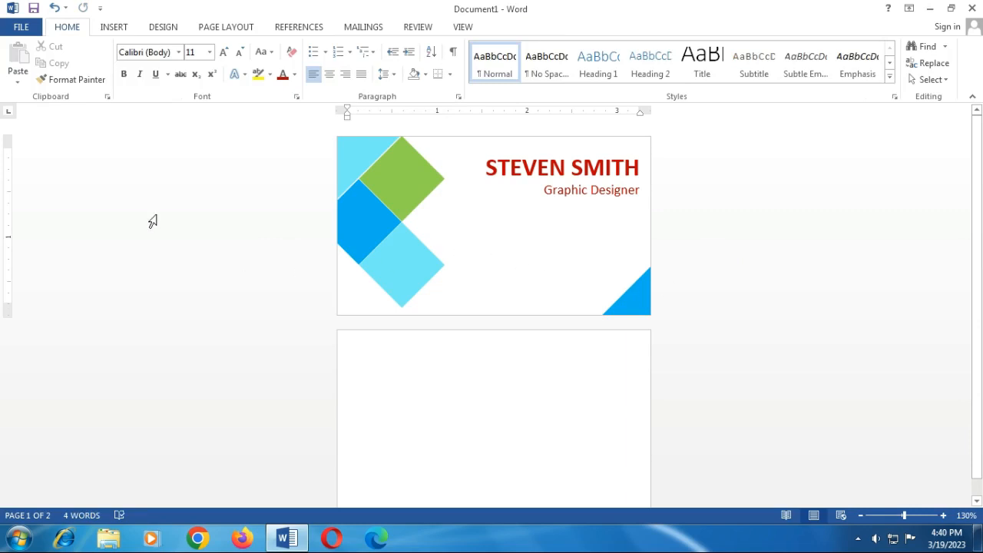
Step: Insert a Simple Text Box, clear its placeholder, and position and size it below the title
left_click(129, 28)
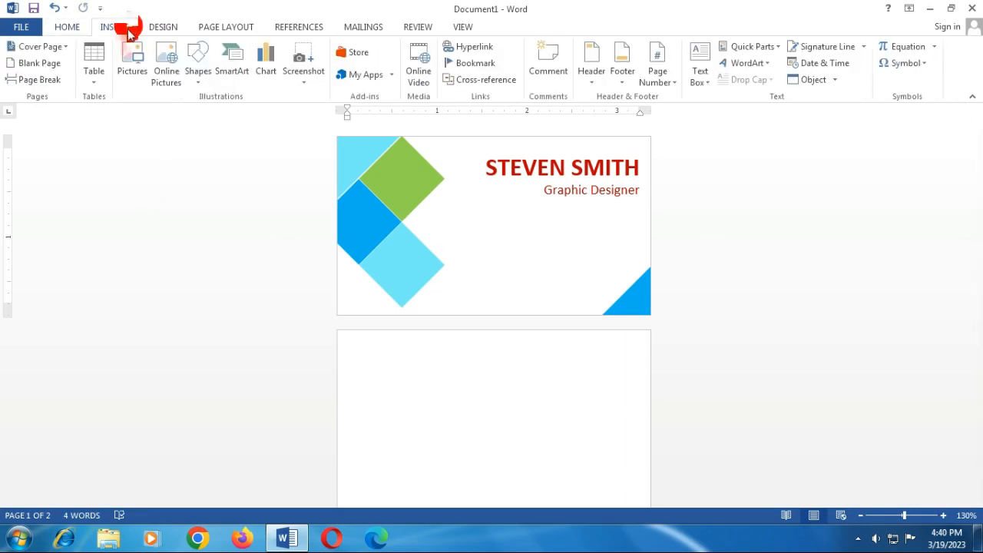
left_click(700, 80)
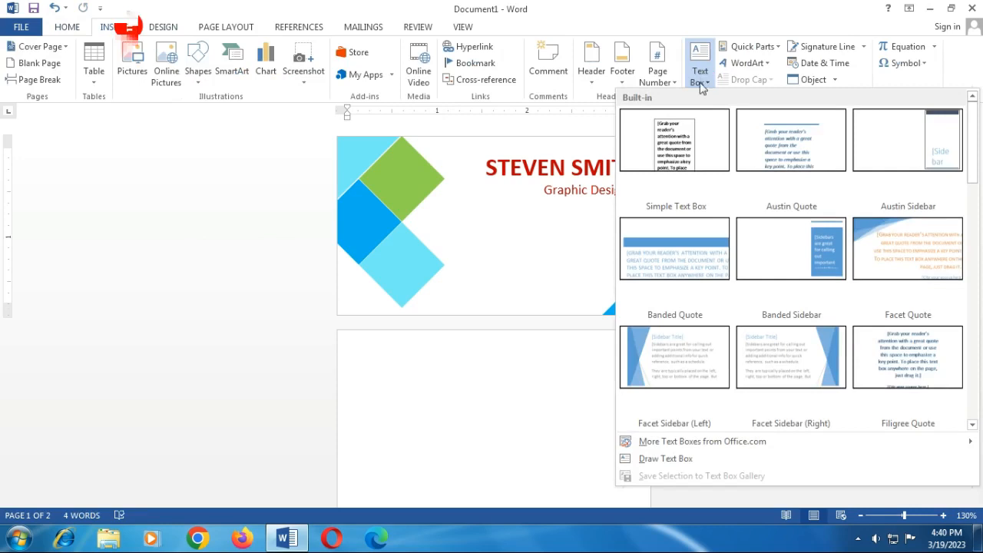
left_click(680, 148)
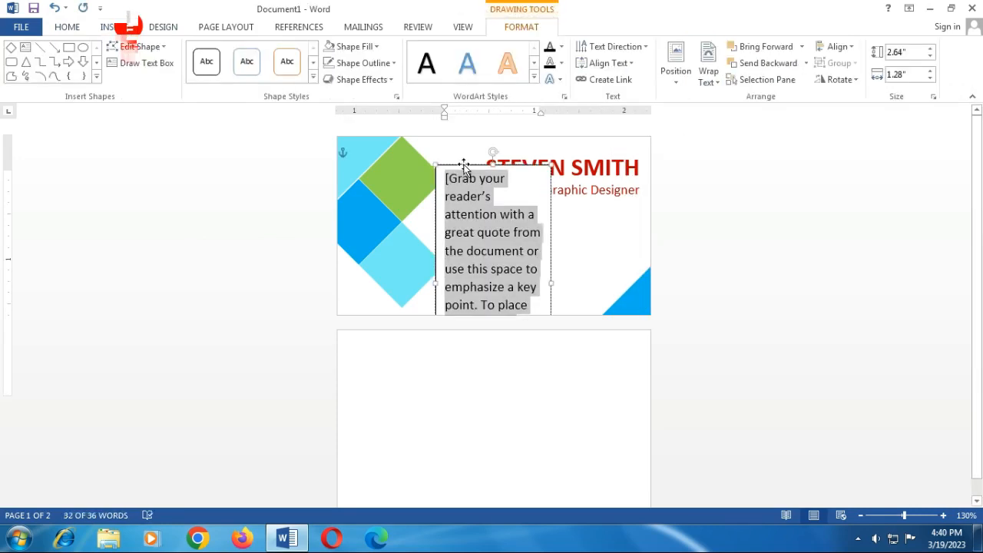
left_click_drag(463, 165, 478, 208)
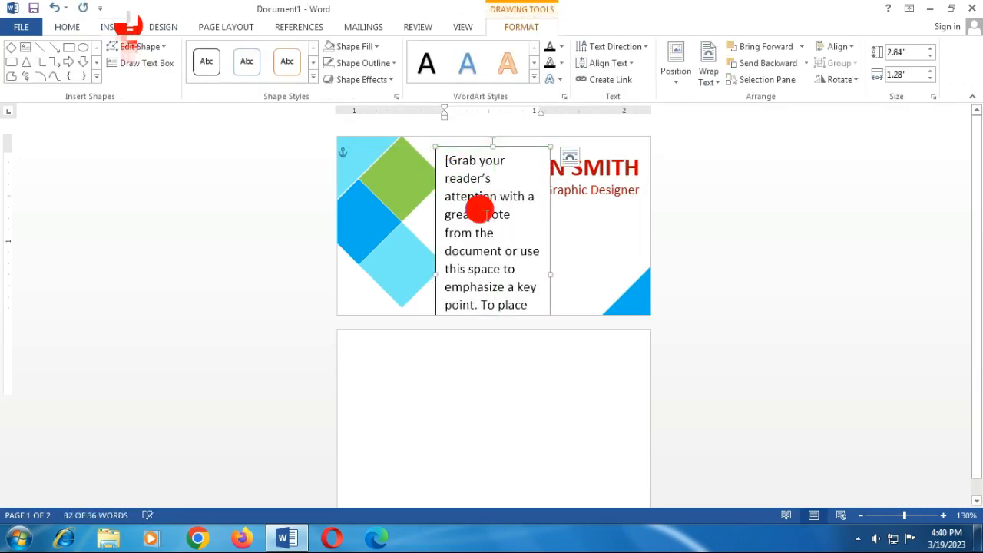
key("ctrl+a")
key("Delete")
mouse_move(478, 149)
left_mouse_down()
mouse_move(478, 197)
mouse_move(490, 217)
left_mouse_up()
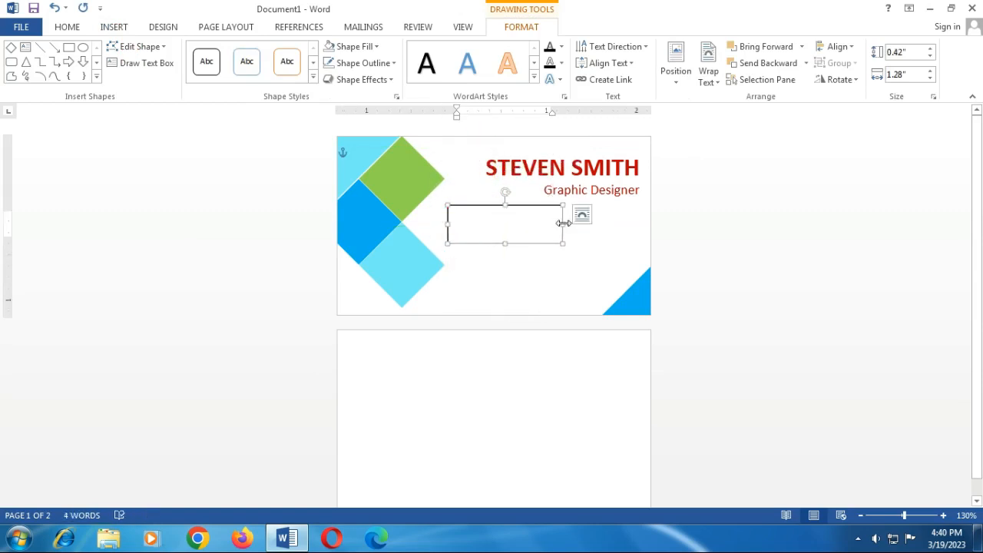
left_click_drag(564, 223, 616, 223)
left_click_drag(533, 244, 533, 303)
Step: Enter code 2706 and convert it with Alt+X into a telephone symbol
left_click(466, 223)
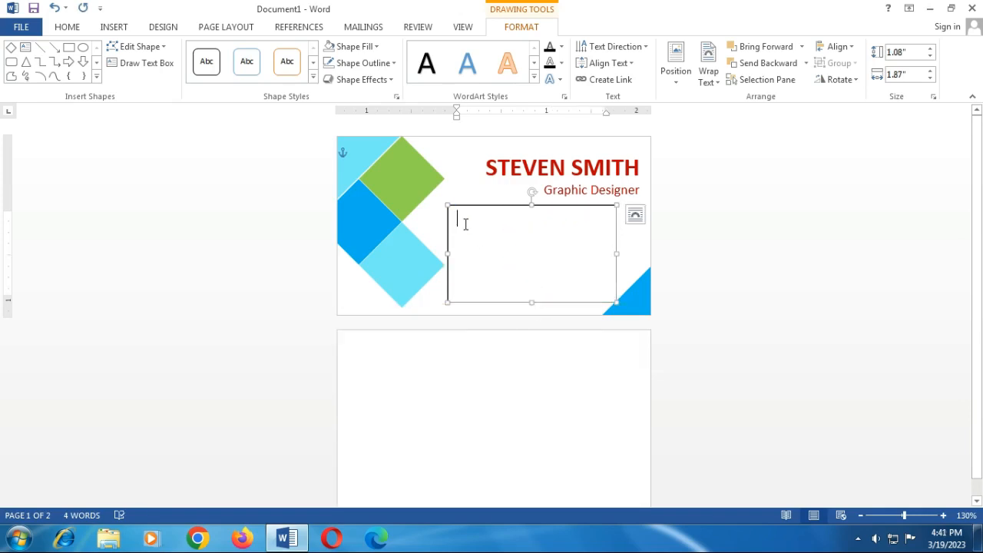
type("2706")
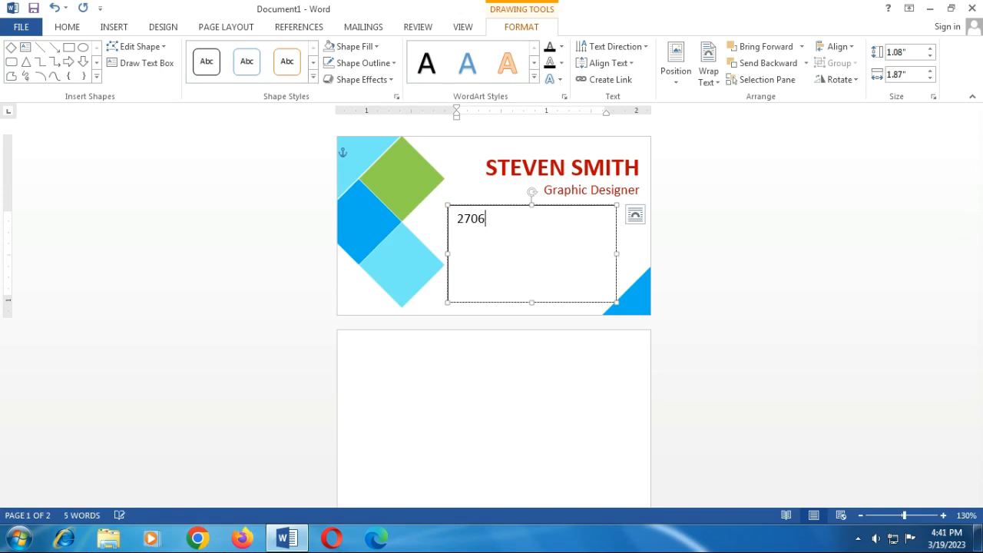
key("alt+x")
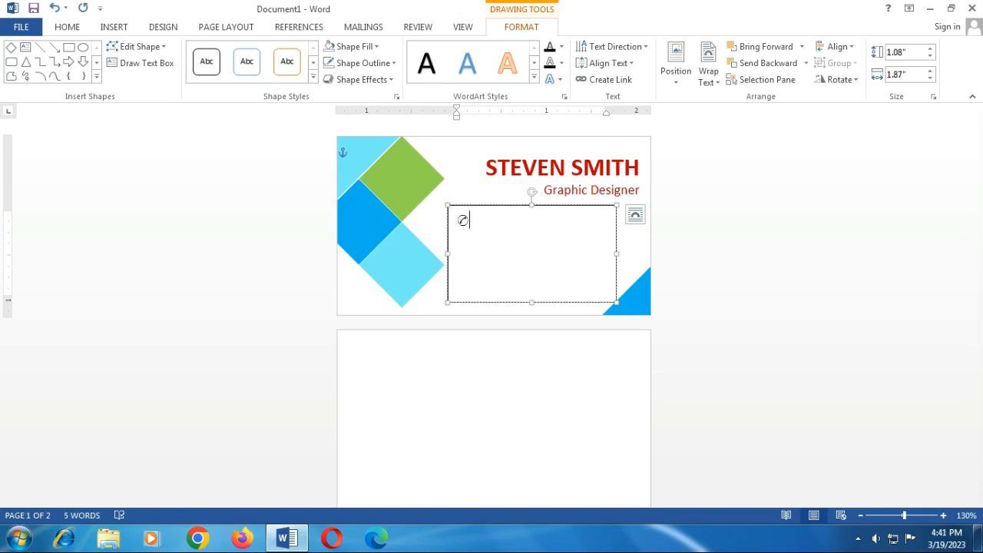